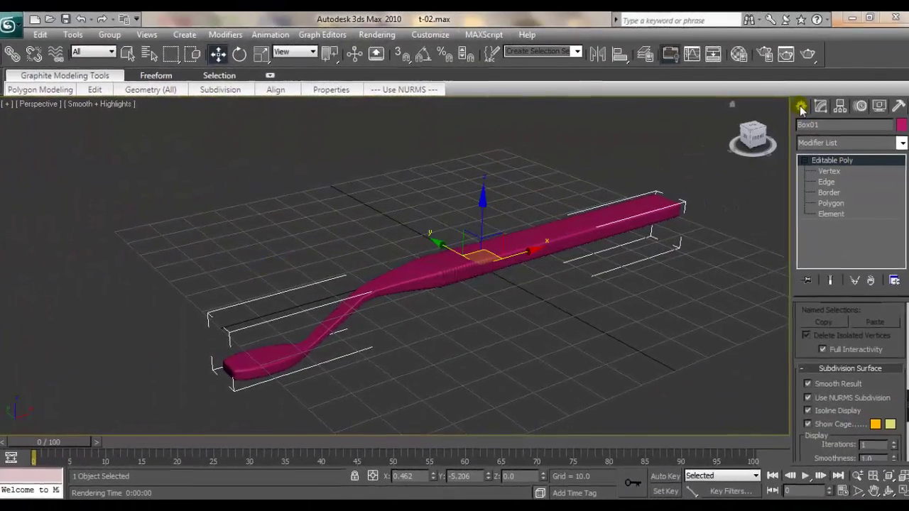
# Step: Pick the Line spline tool and zoom into a maximized Front viewport on the brush head
pyautogui.click(798, 108)
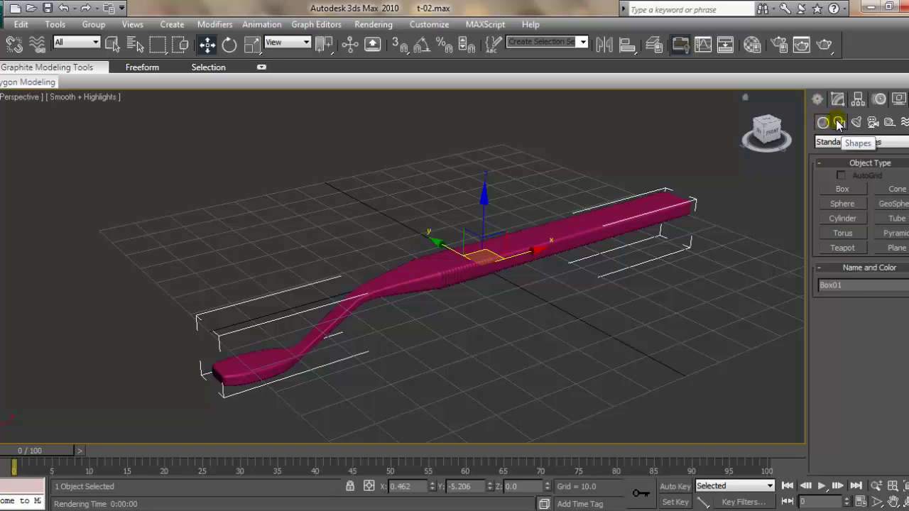
pyautogui.click(839, 124)
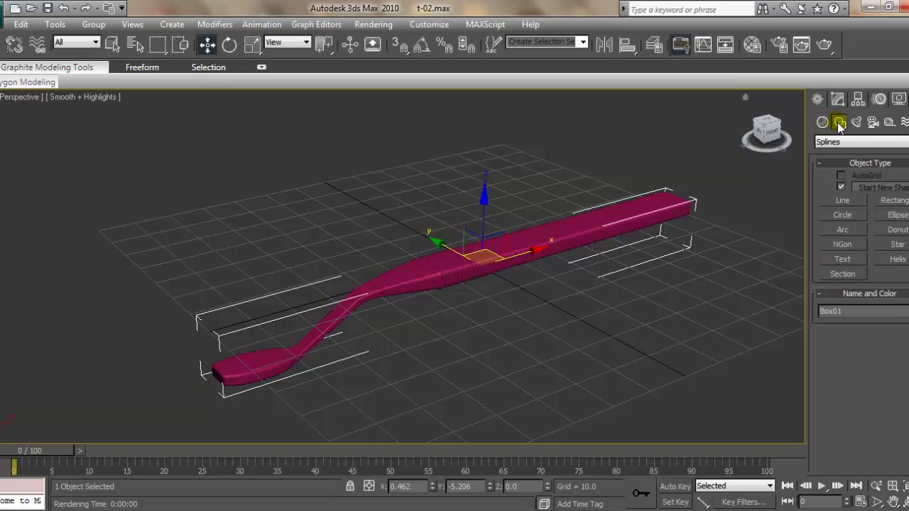
pyautogui.click(843, 201)
pyautogui.hotkey('alt', 'w')
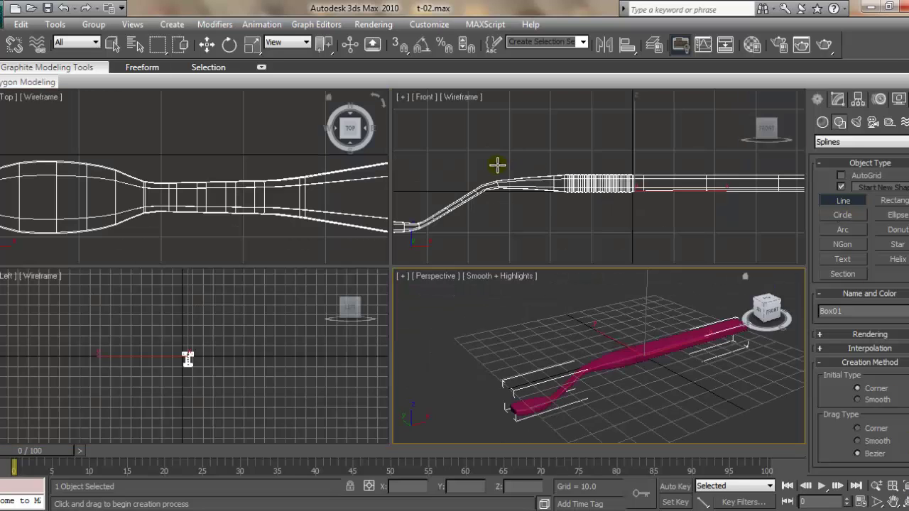
pyautogui.moveTo(497, 165); pyautogui.dragTo(590, 163, button='middle')
pyautogui.scroll(-2, 590, 163)
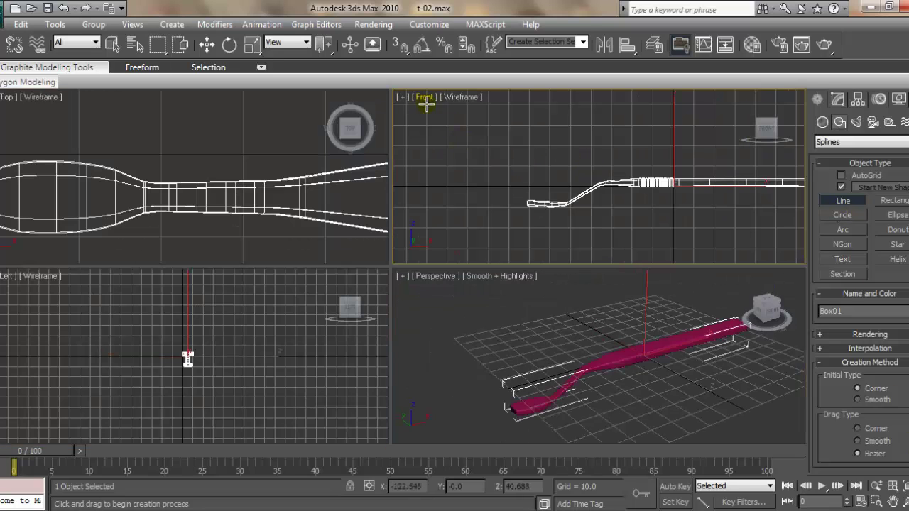
pyautogui.hotkey('alt', 'w')
pyautogui.scroll(1, 361, 276)
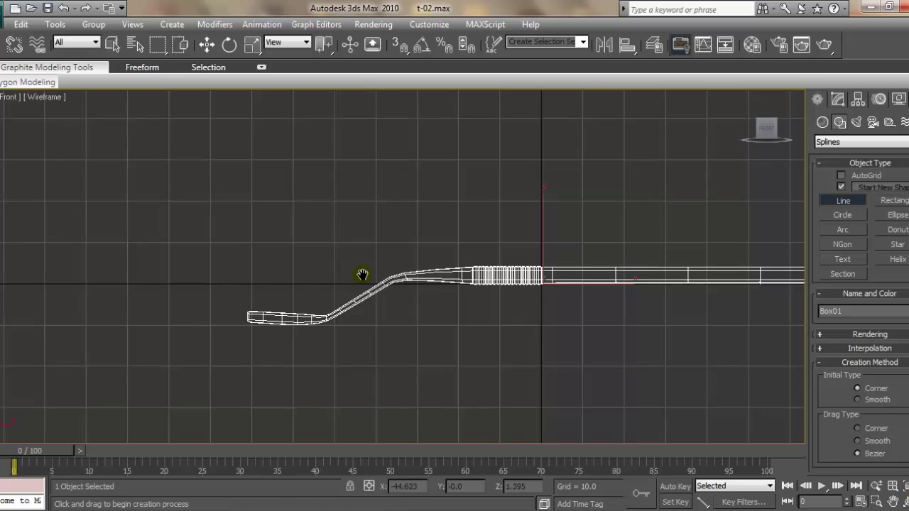
pyautogui.scroll(2, 289, 288)
pyautogui.scroll(2, 184, 322)
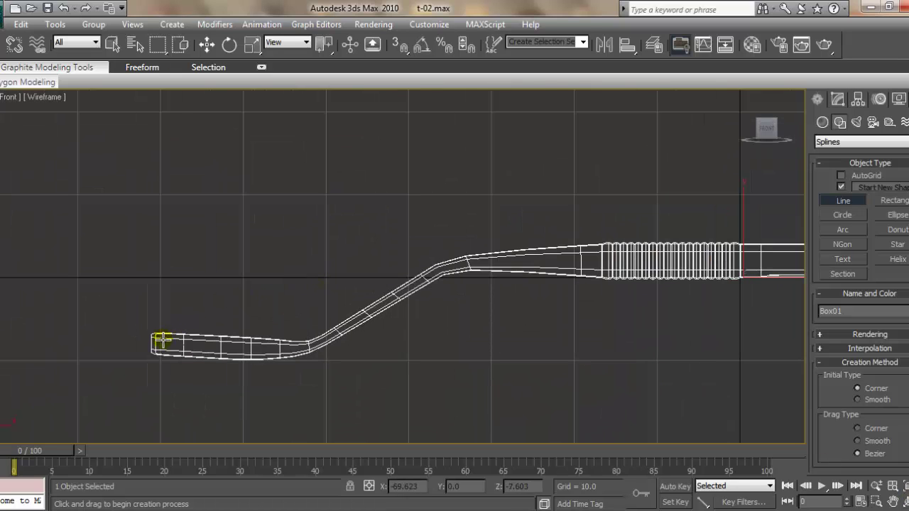
# Step: Draw a short two-point line rising straight up from the toothbrush head tip
pyautogui.click(163, 341)
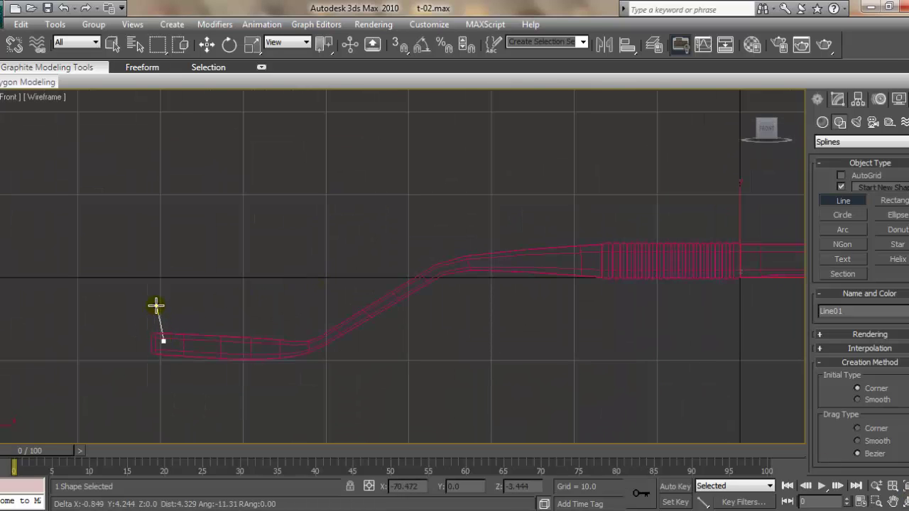
pyautogui.click(158, 306)
pyautogui.rightClick(178, 290)
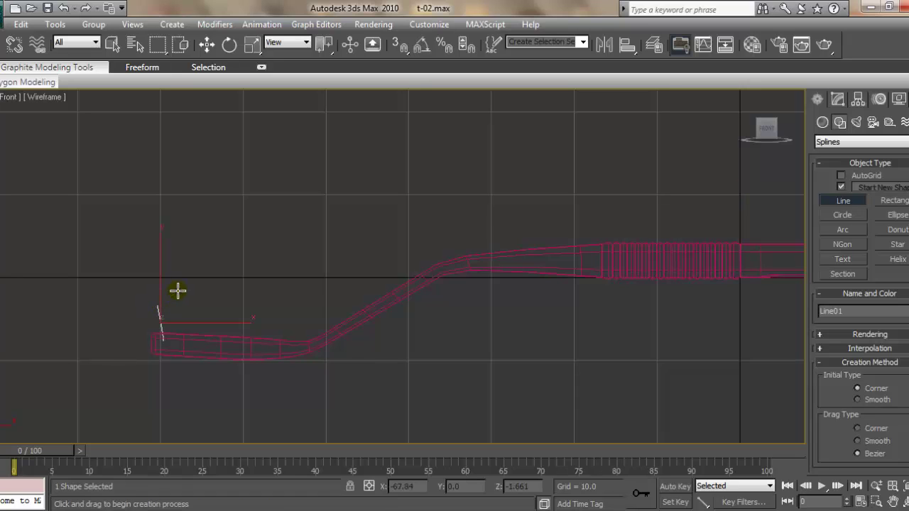
pyautogui.click(838, 99)
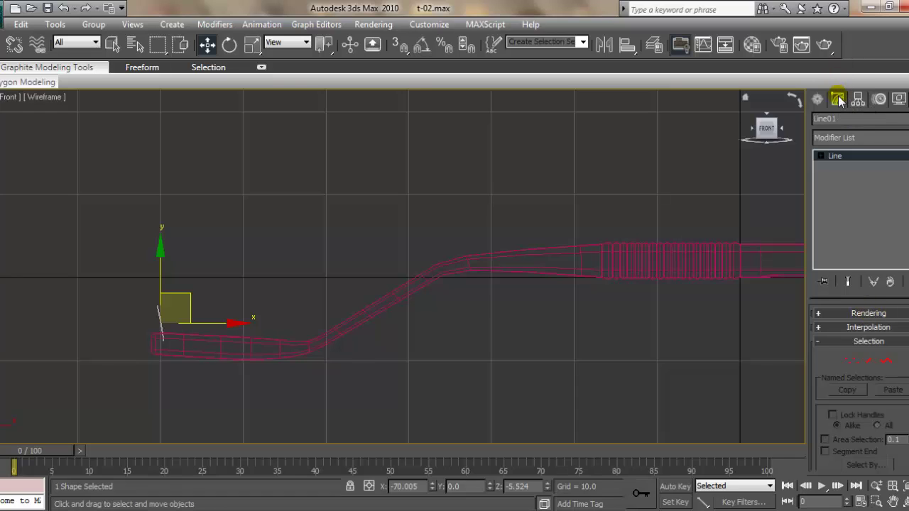
# Step: Make Line01 renderable in renderer and viewport as a 0.1-thick tube
pyautogui.click(857, 315)
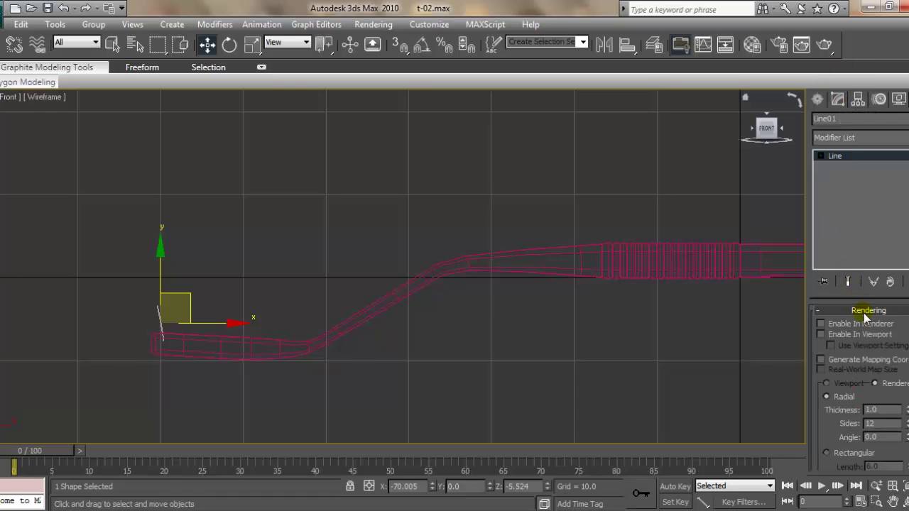
pyautogui.click(821, 333)
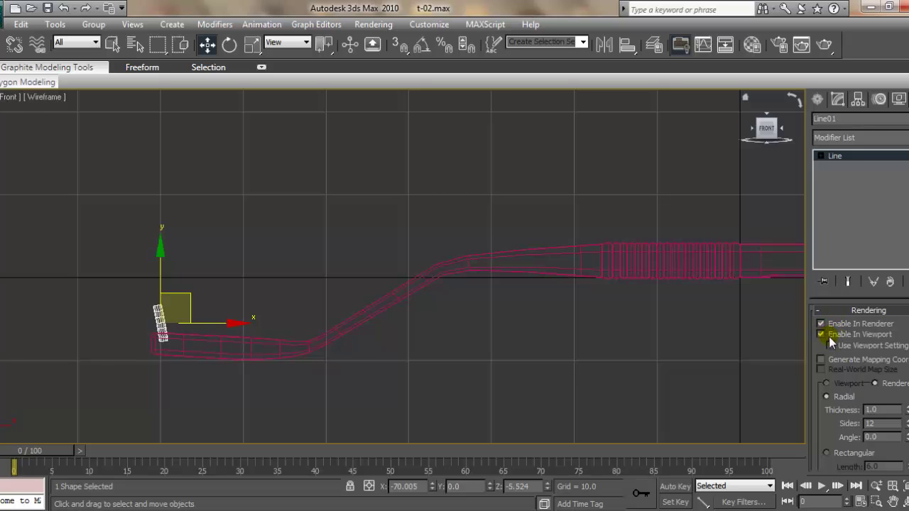
pyautogui.scroll(3, 627, 329)
pyautogui.moveTo(627, 328); pyautogui.dragTo(676, 249, button='middle')
pyautogui.moveTo(215, 270); pyautogui.dragTo(282, 270, button='middle')
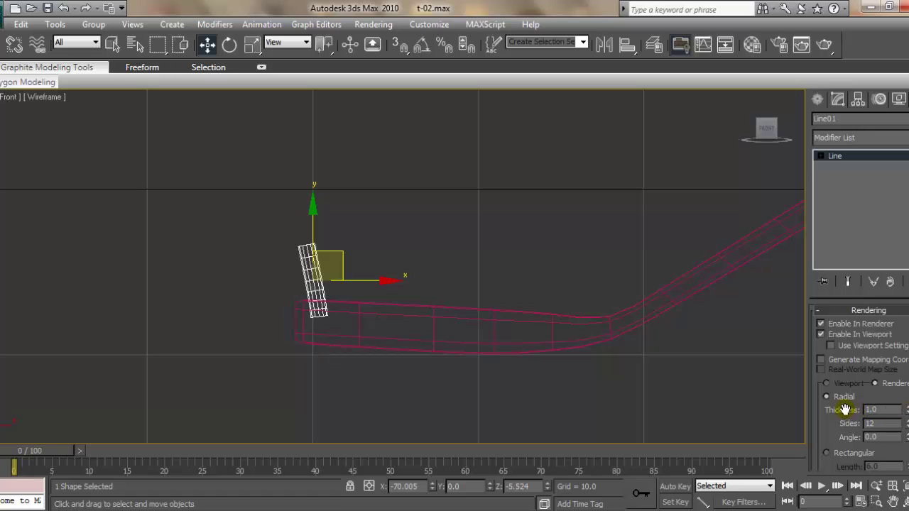
pyautogui.moveTo(906, 412); pyautogui.dragTo(906, 469)
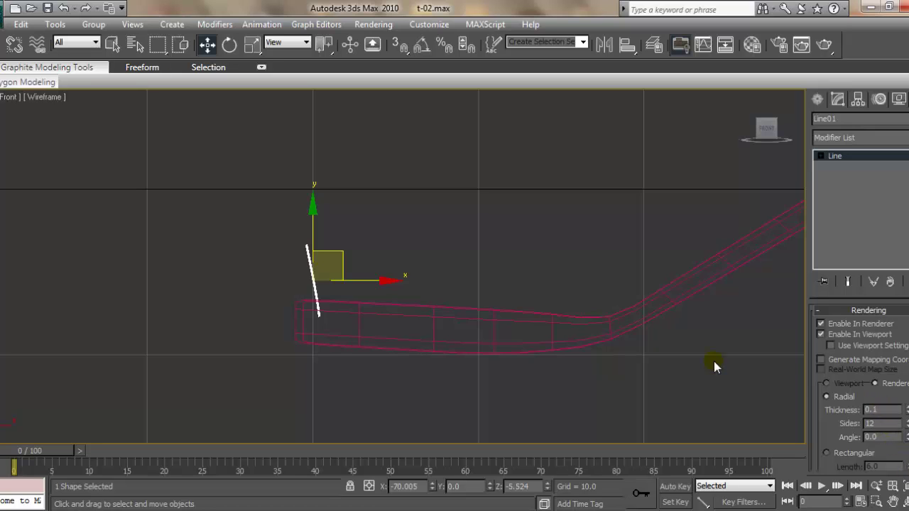
pyautogui.moveTo(473, 256); pyautogui.dragTo(488, 262, button='middle')
pyautogui.moveTo(402, 268); pyautogui.dragTo(419, 251, button='middle')
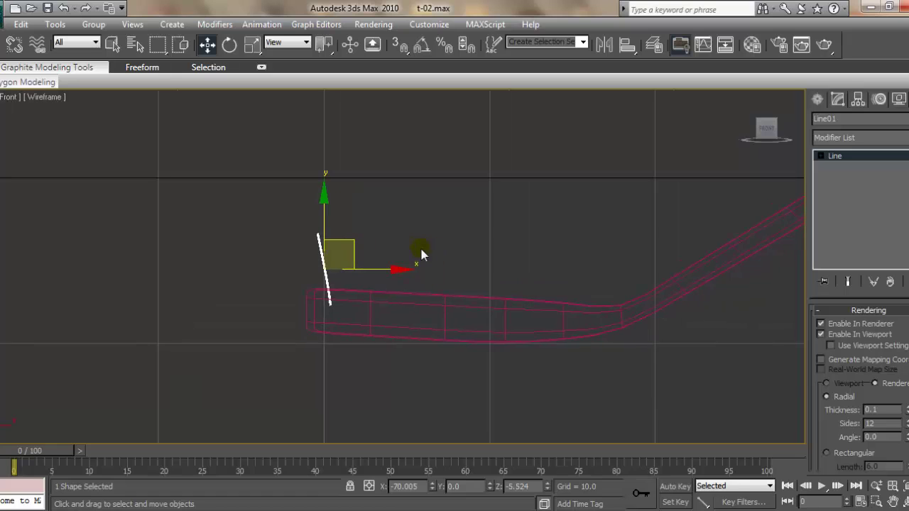
pyautogui.scroll(2, 420, 252)
pyautogui.scroll(1, 400, 258)
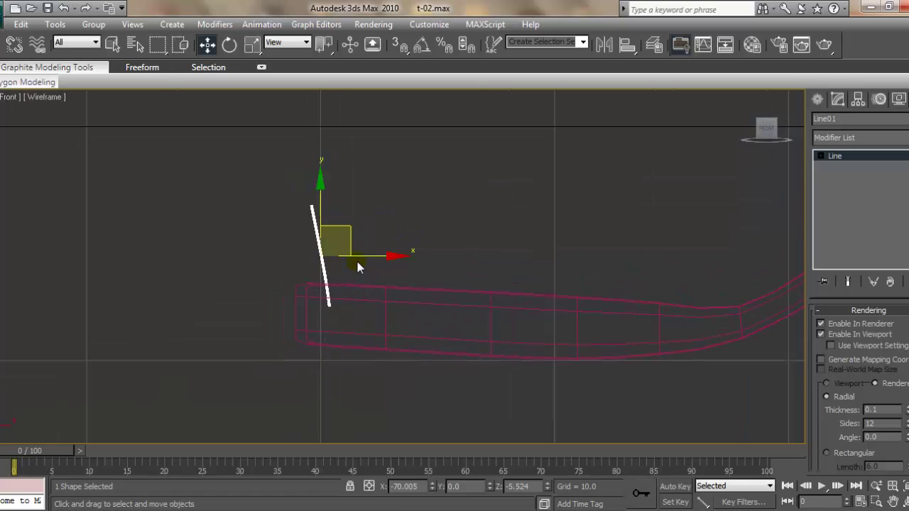
# Step: Move Line01's pivot down to the line's base using Affect Pivot Only
pyautogui.click(857, 99)
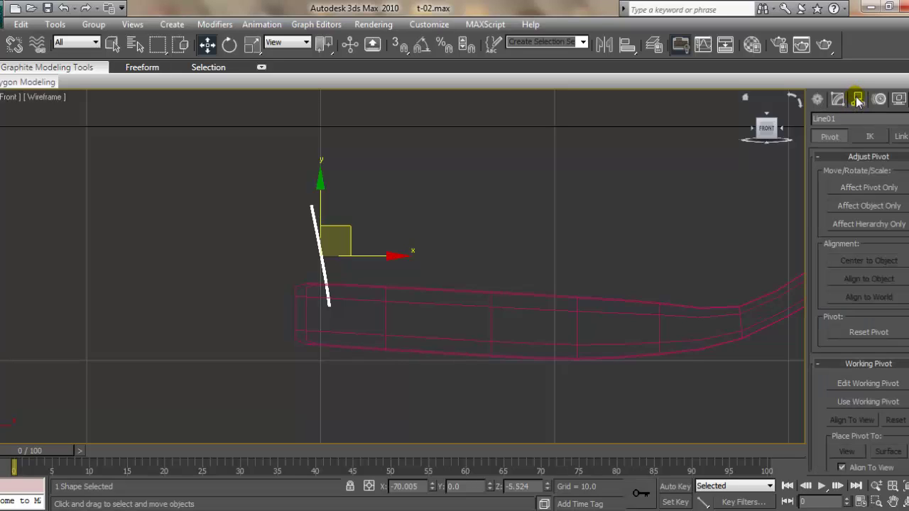
pyautogui.click(859, 190)
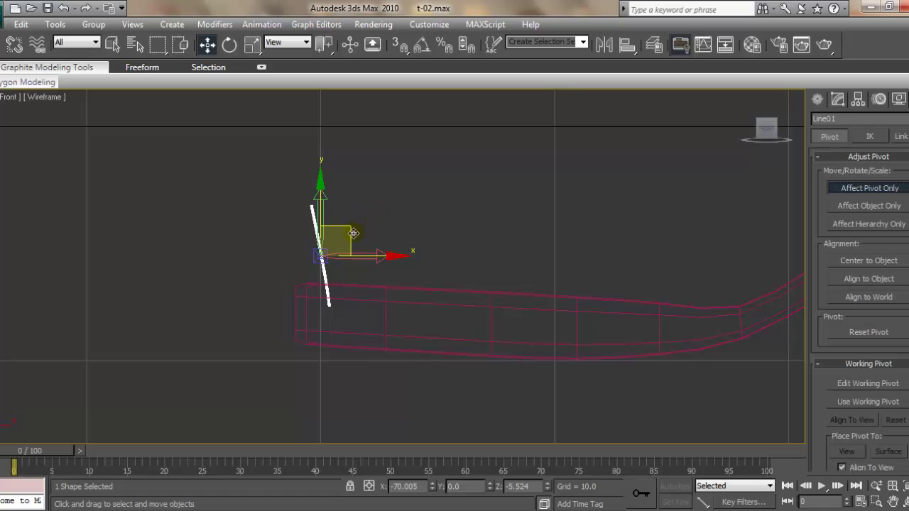
pyautogui.moveTo(353, 233); pyautogui.dragTo(362, 283)
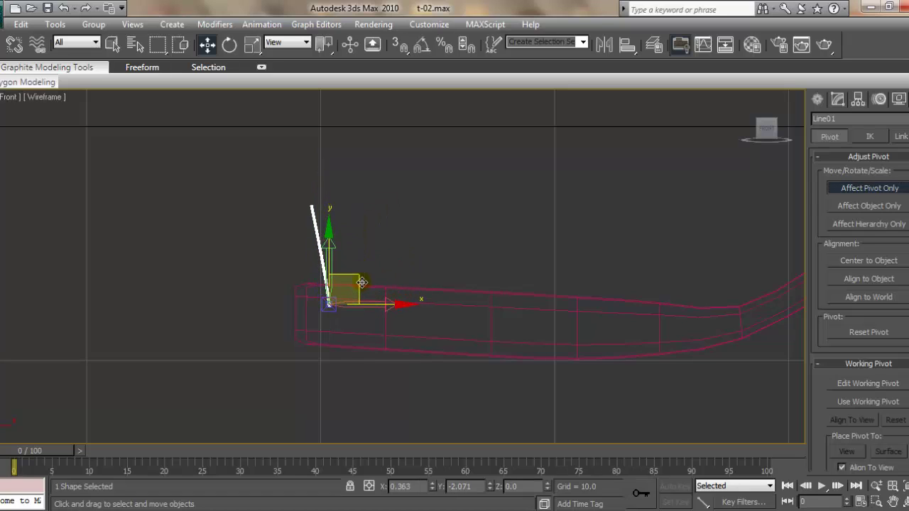
pyautogui.click(871, 188)
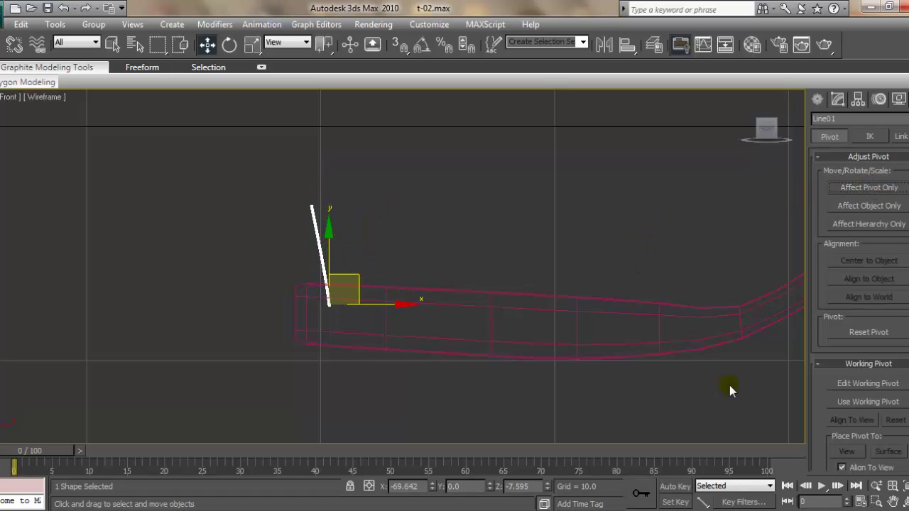
# Step: In the maximized Top view, move the bristle along Y onto the head's tip end
pyautogui.click(903, 502)
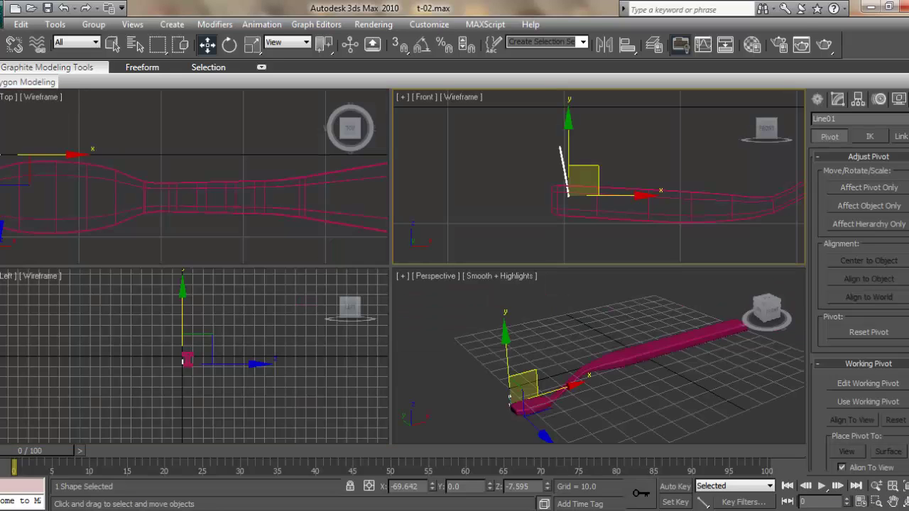
pyautogui.scroll(-2, 210, 150)
pyautogui.scroll(-1, 207, 150)
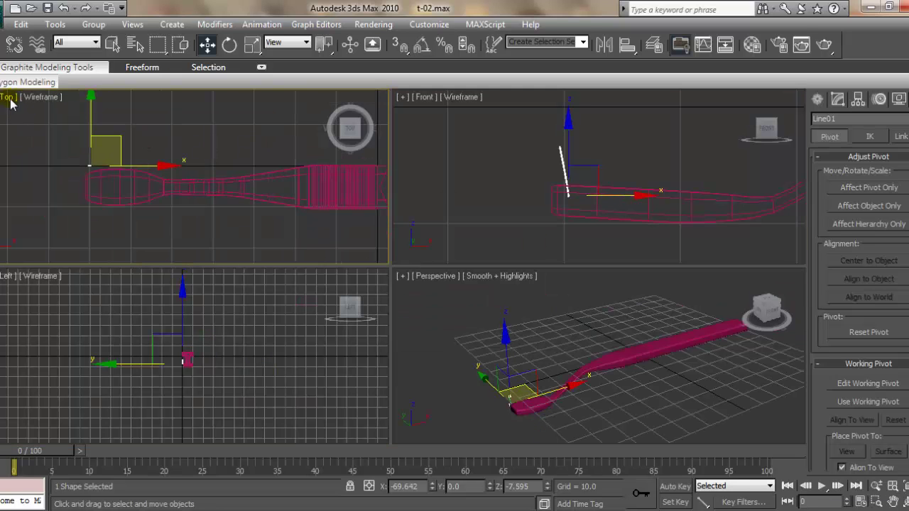
pyautogui.hotkey('alt', 'w')
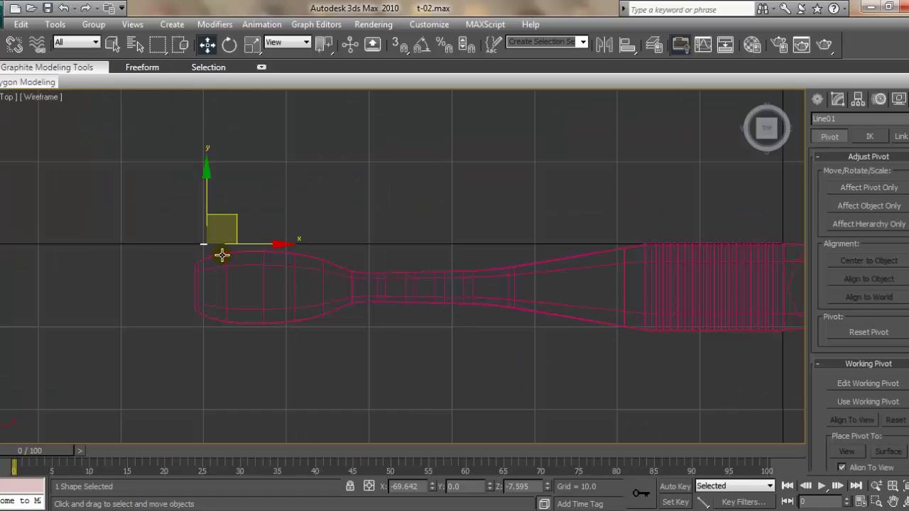
pyautogui.scroll(2, 283, 253)
pyautogui.moveTo(218, 188); pyautogui.dragTo(210, 267)
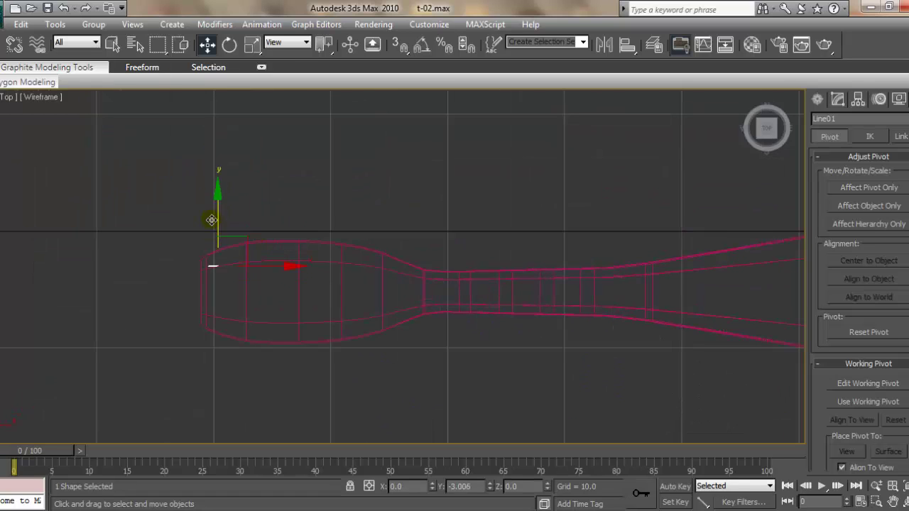
pyautogui.scroll(1, 361, 227)
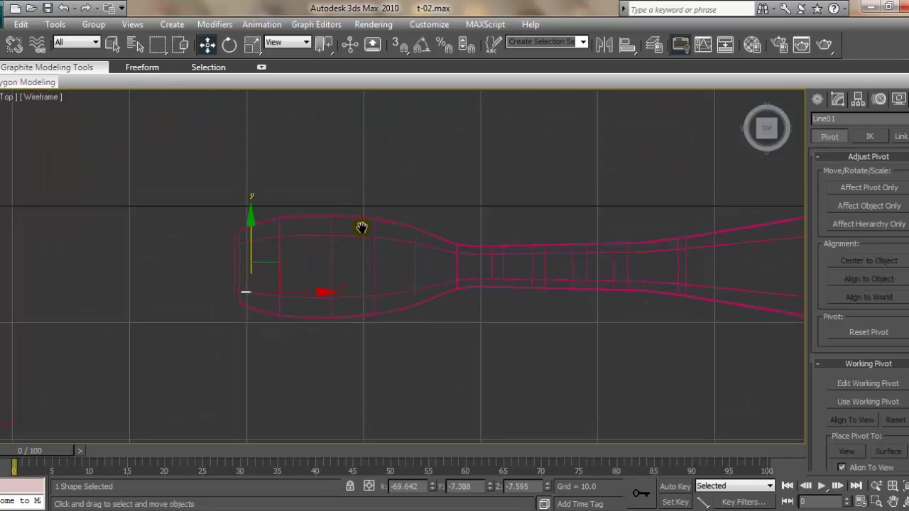
pyautogui.scroll(1, 240, 249)
pyautogui.moveTo(214, 250); pyautogui.dragTo(218, 246)
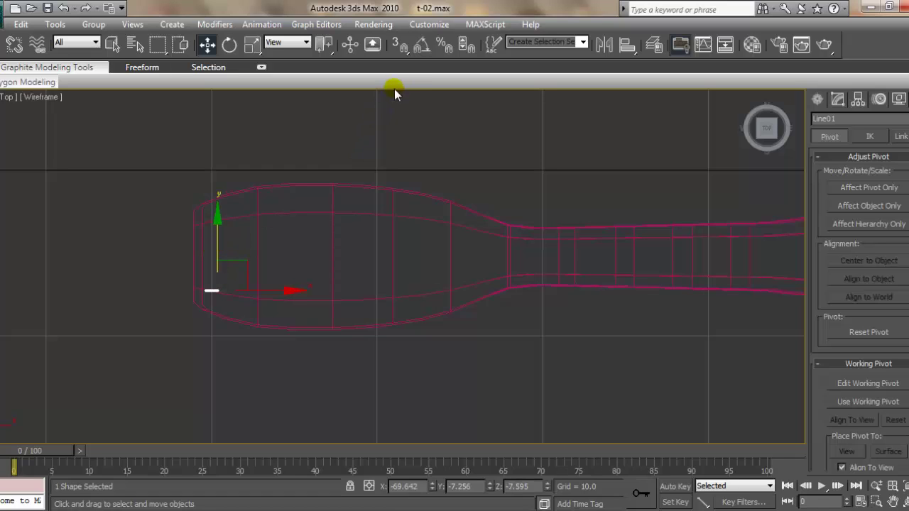
# Step: With angle snap on, Shift-rotate the bristle -45° about Z into 9 copies forming a star tuft
pyautogui.click(430, 46)
pyautogui.click(229, 47)
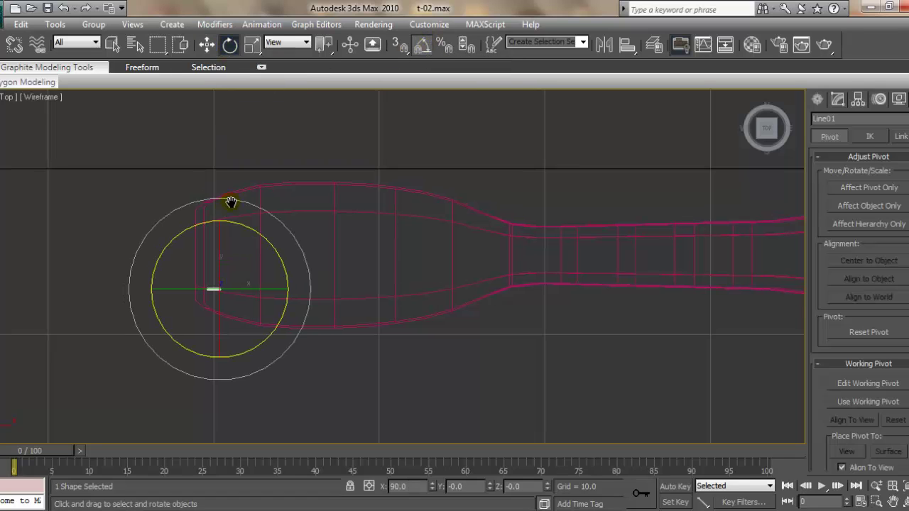
pyautogui.moveTo(230, 203); pyautogui.dragTo(293, 177, button='middle')
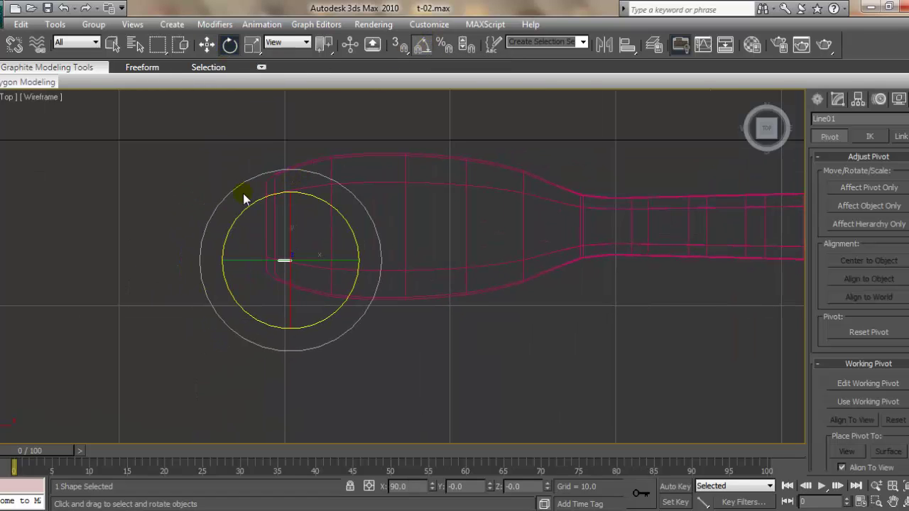
pyautogui.keyDown('shift'); pyautogui.moveTo(253, 205); pyautogui.dragTo(273, 200); pyautogui.keyUp('shift')
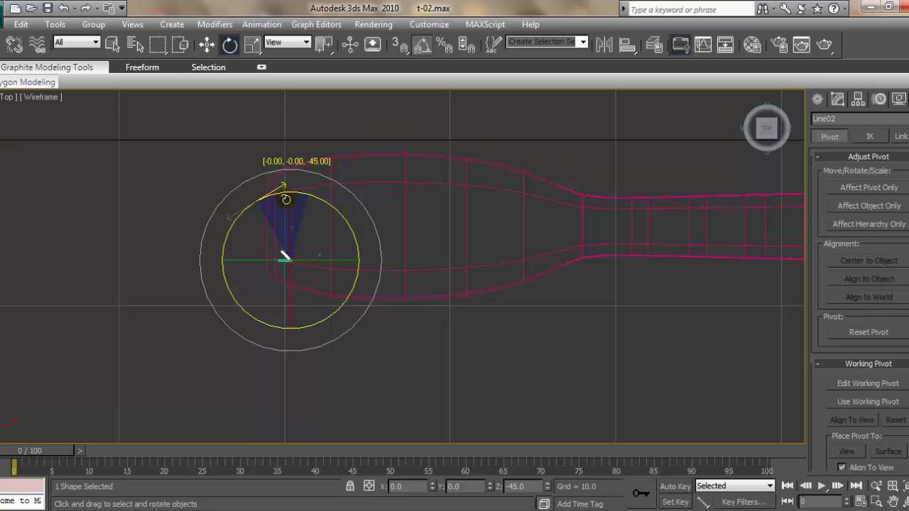
pyautogui.keyDown('shift'); pyautogui.moveTo(285, 200); pyautogui.dragTo(286, 199); pyautogui.keyUp('shift')
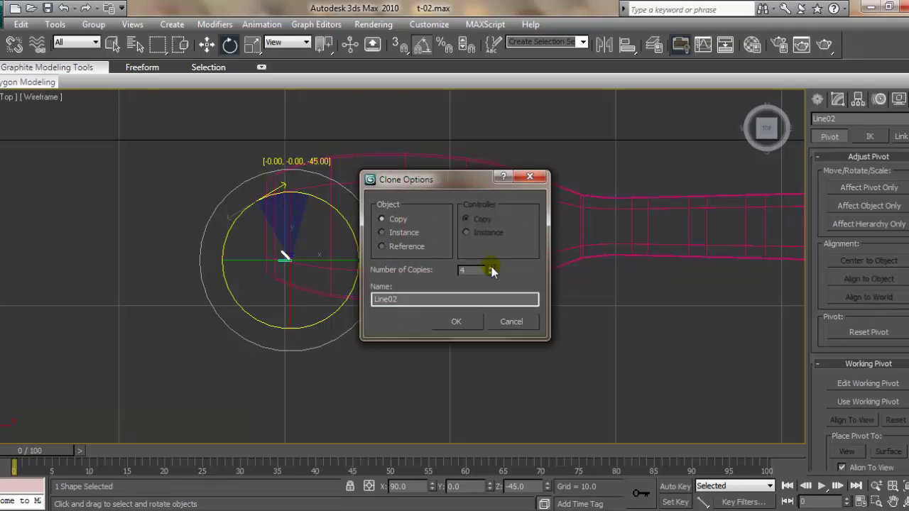
pyautogui.moveTo(491, 271); pyautogui.dragTo(505, 276)
pyautogui.click(461, 322)
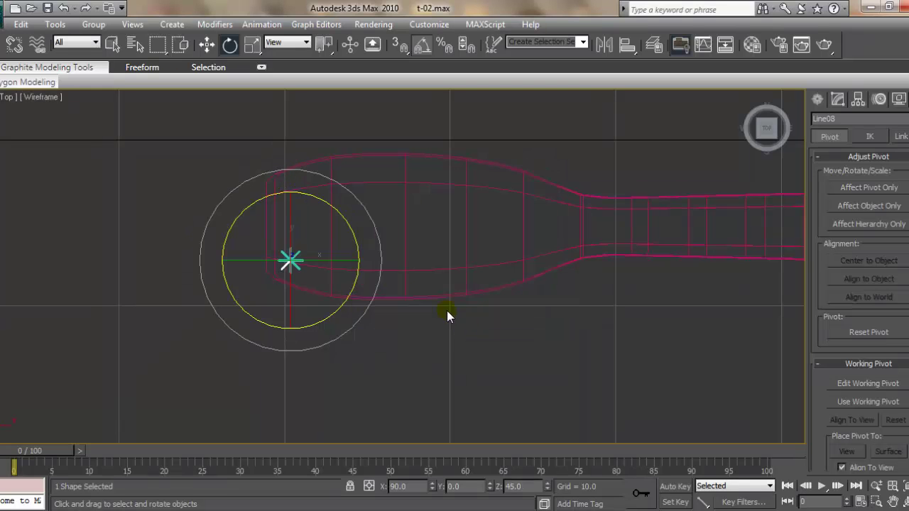
pyautogui.moveTo(447, 310); pyautogui.dragTo(429, 277, button='middle')
pyautogui.scroll(2, 429, 277)
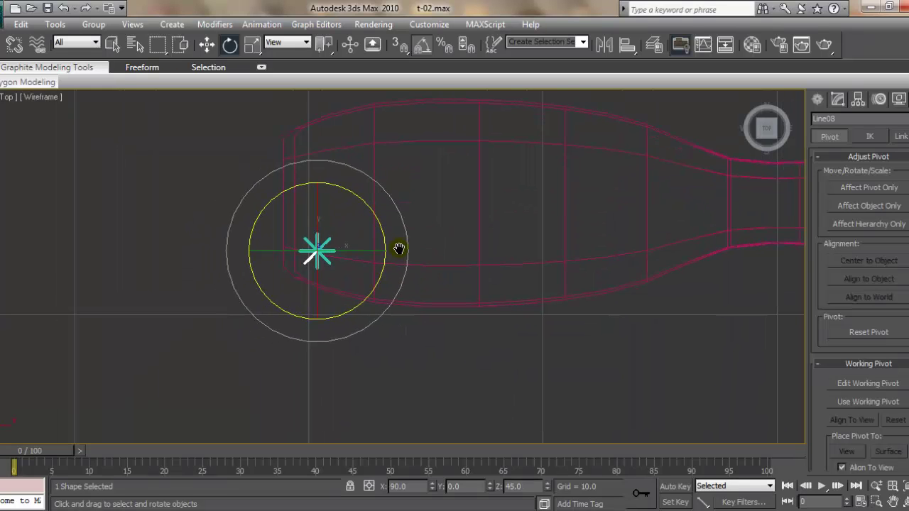
pyautogui.press('w')
pyautogui.hotkey('alt', 'w')
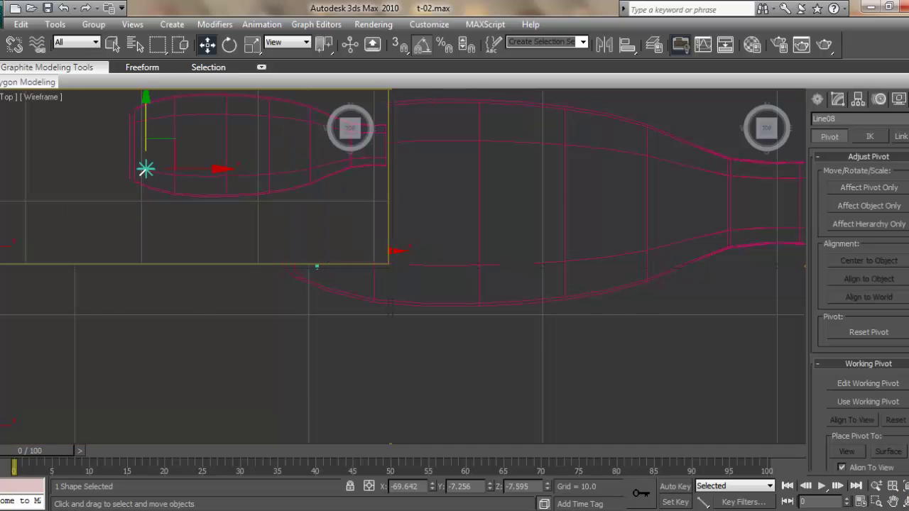
# Step: Zoom the maximized Perspective view onto the head and select tuft Line07 for modifying
pyautogui.click(538, 383)
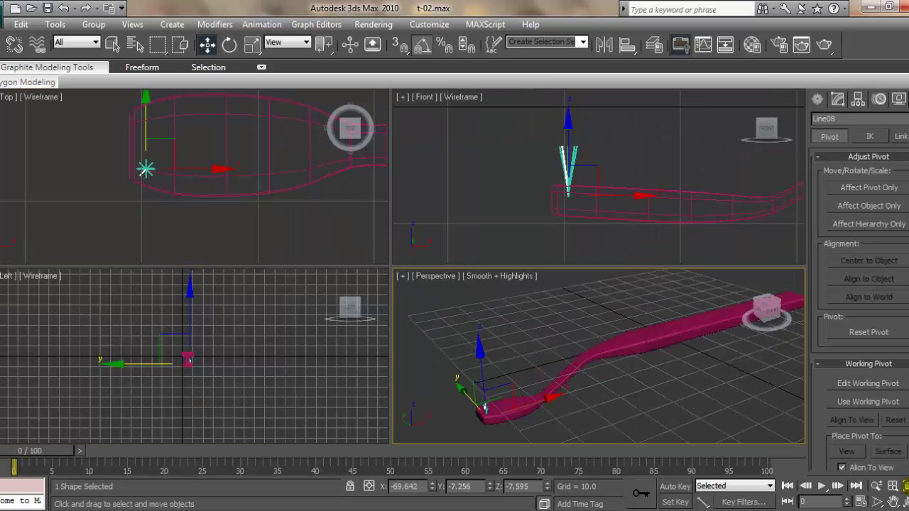
pyautogui.hotkey('alt', 'w')
pyautogui.moveTo(355, 319)
pyautogui.mouseDown(button='middle')
pyautogui.moveTo(436, 274)
pyautogui.moveTo(382, 287)
pyautogui.moveTo(395, 284)
pyautogui.moveTo(379, 301)
pyautogui.moveTo(357, 262)
pyautogui.moveTo(327, 269)
pyautogui.moveTo(362, 331)
pyautogui.moveTo(417, 282)
pyautogui.moveTo(353, 266)
pyautogui.moveTo(405, 265)
pyautogui.moveTo(333, 274)
pyautogui.moveTo(351, 264)
pyautogui.moveTo(319, 280)
pyautogui.moveTo(335, 294)
pyautogui.mouseUp(button='middle')
pyautogui.scroll(2, 367, 258)
pyautogui.scroll(1, 369, 256)
pyautogui.click(283, 296)
pyautogui.click(270, 298)
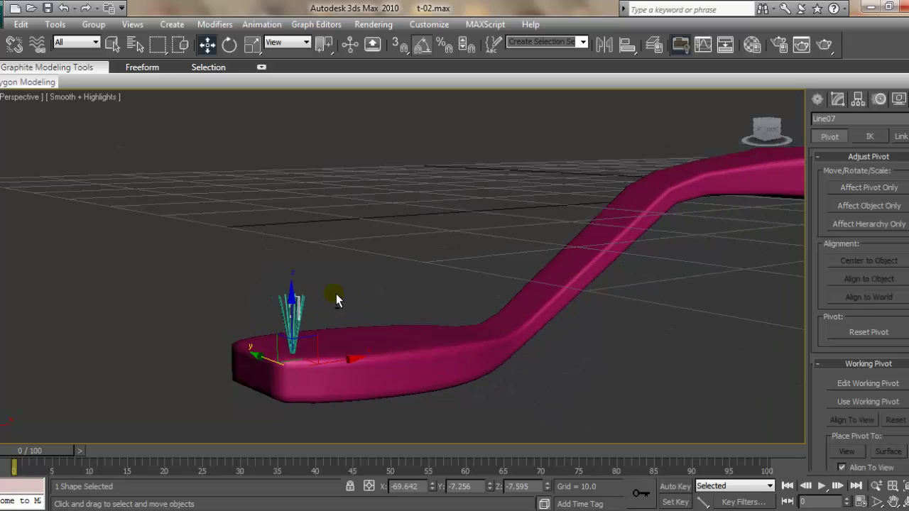
pyautogui.click(837, 100)
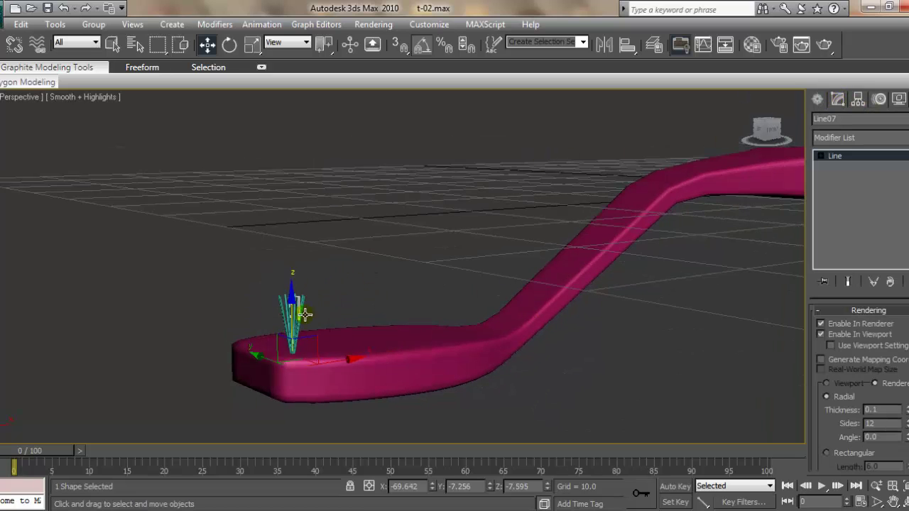
# Step: Convert Line07 to an Editable Poly
pyautogui.rightClick(865, 201)
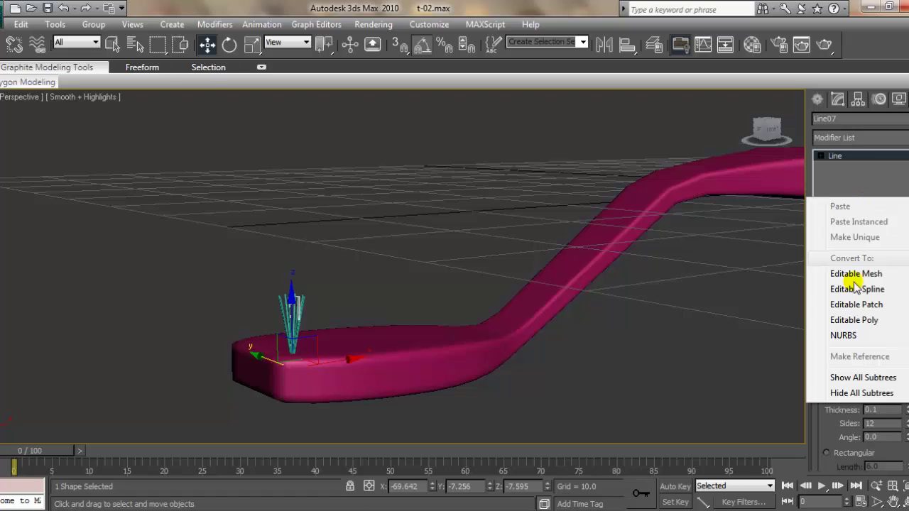
pyautogui.click(868, 324)
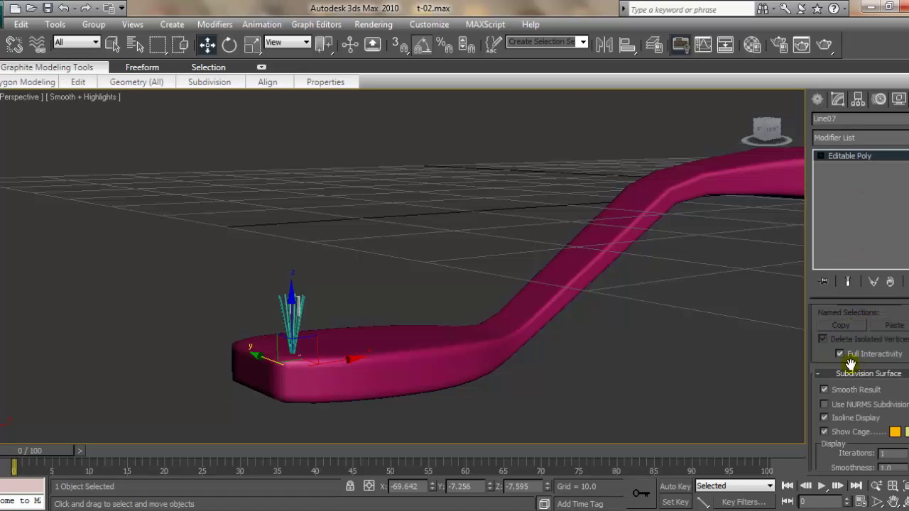
pyautogui.scroll(3, 826, 350)
pyautogui.scroll(3, 879, 365)
pyautogui.scroll(3, 878, 365)
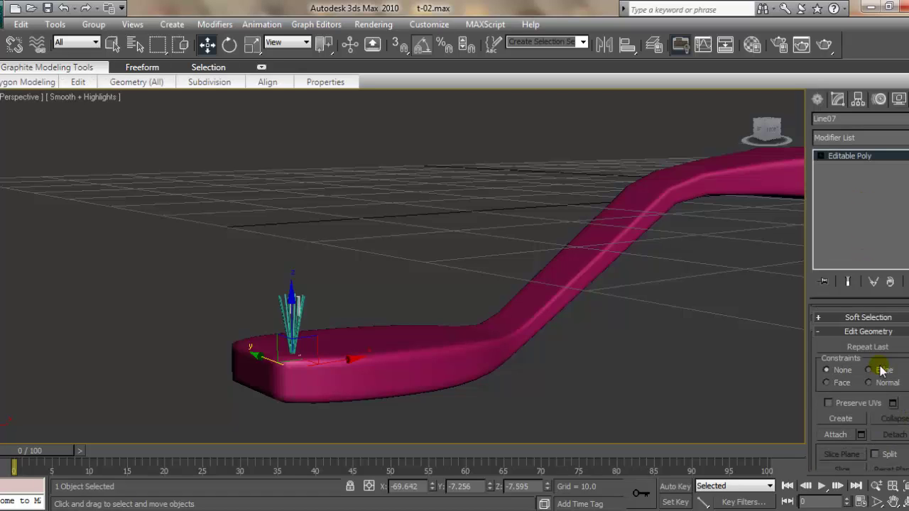
pyautogui.scroll(-2, 872, 355)
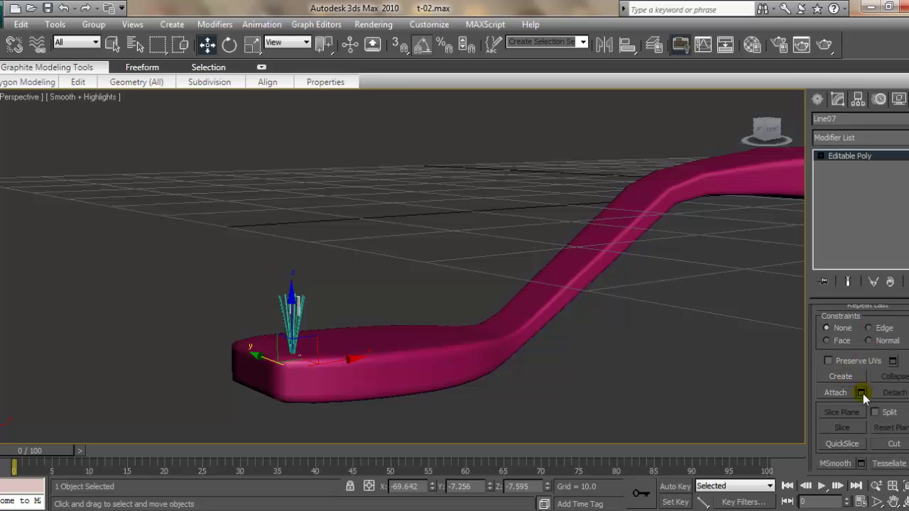
# Step: Attach Line01–Line06 and Line08 into Line07 from the Attach List
pyautogui.click(861, 393)
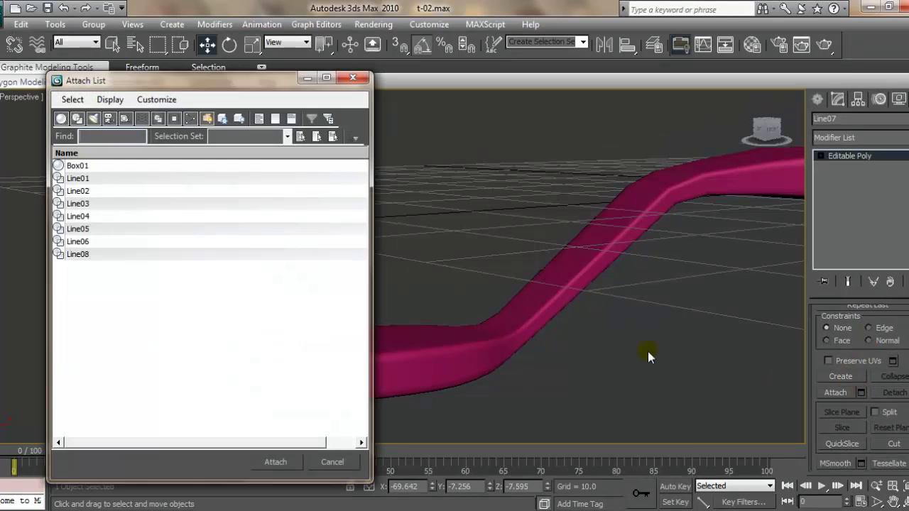
pyautogui.moveTo(89, 179); pyautogui.dragTo(93, 257)
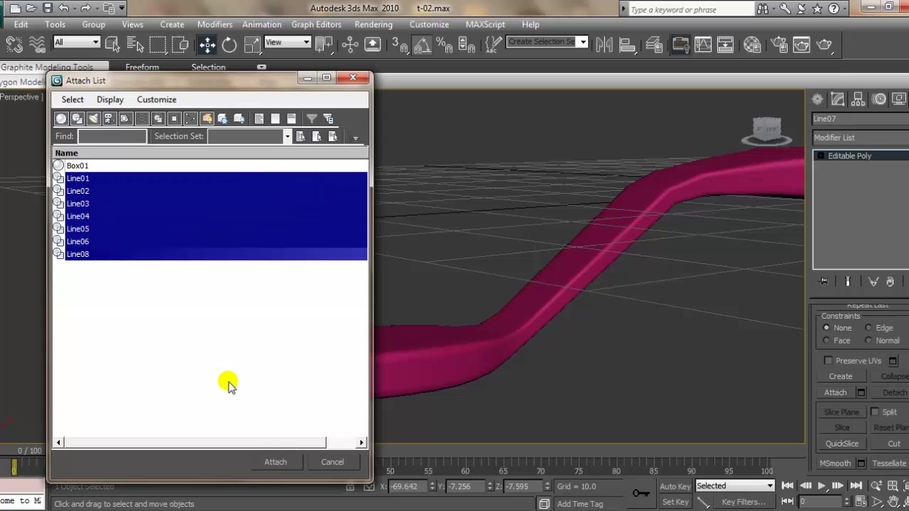
pyautogui.click(275, 462)
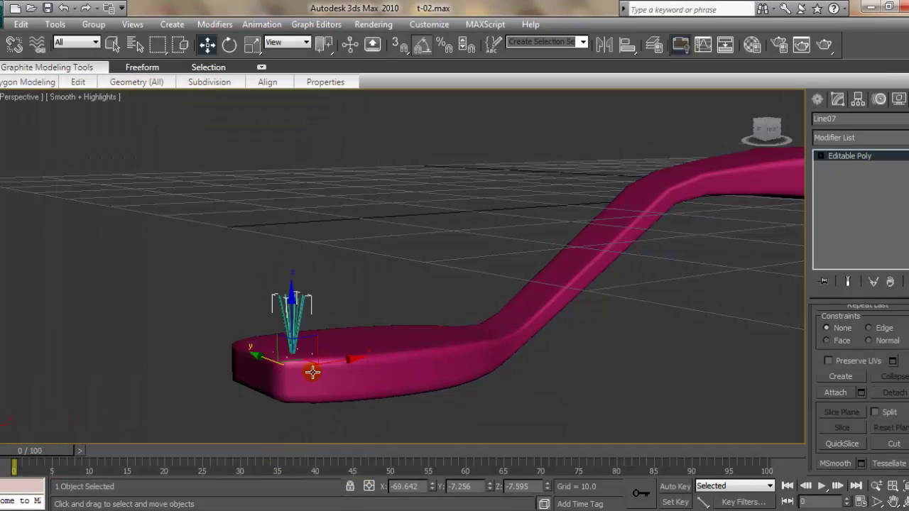
pyautogui.scroll(-2, 364, 336)
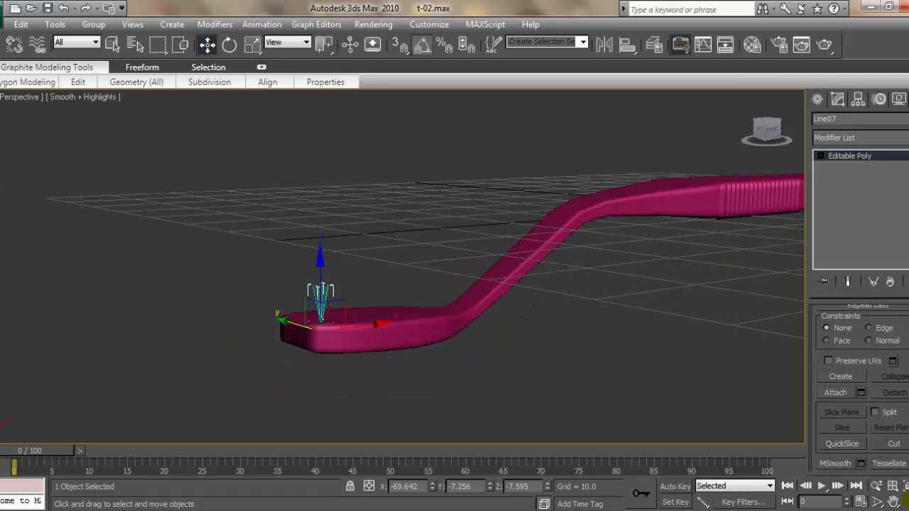
pyautogui.hotkey('alt', 'w')
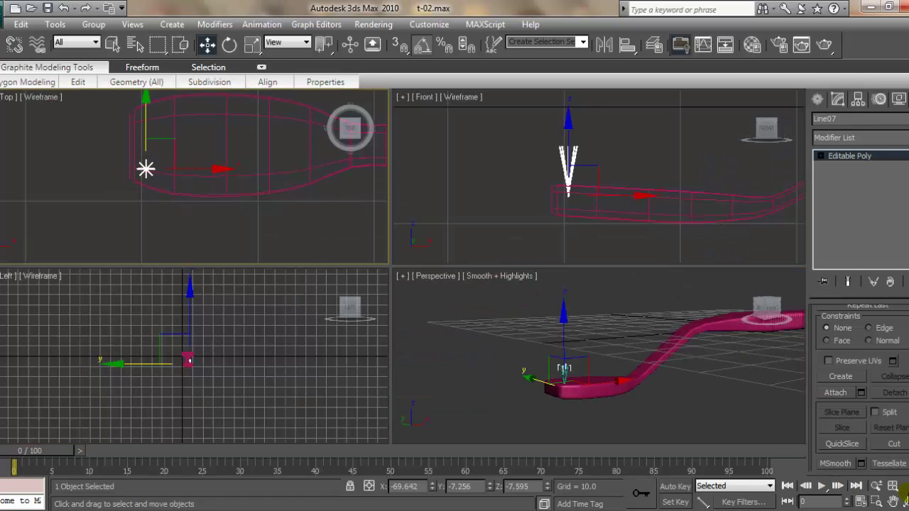
# Step: In the maximized Top view, Shift-drag the tuft upward into 3 copies, then one more
pyautogui.click(892, 486)
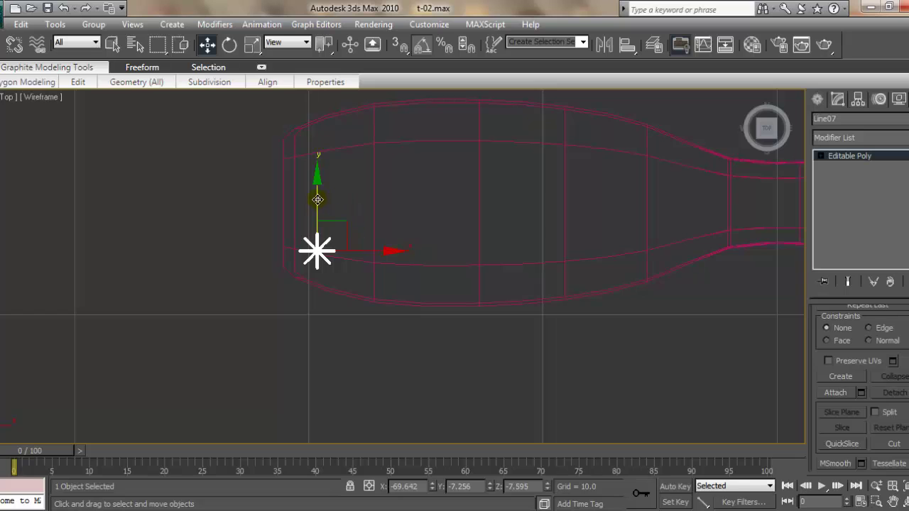
pyautogui.moveTo(317, 250); pyautogui.dragTo(318, 261)
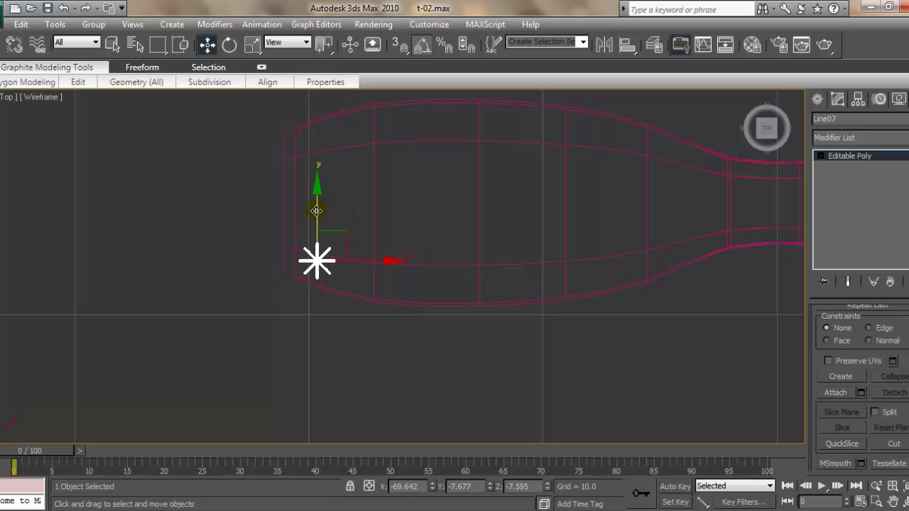
pyautogui.keyDown('shift'); pyautogui.moveTo(317, 211); pyautogui.dragTo(317, 166); pyautogui.keyUp('shift')
pyautogui.click(490, 268)
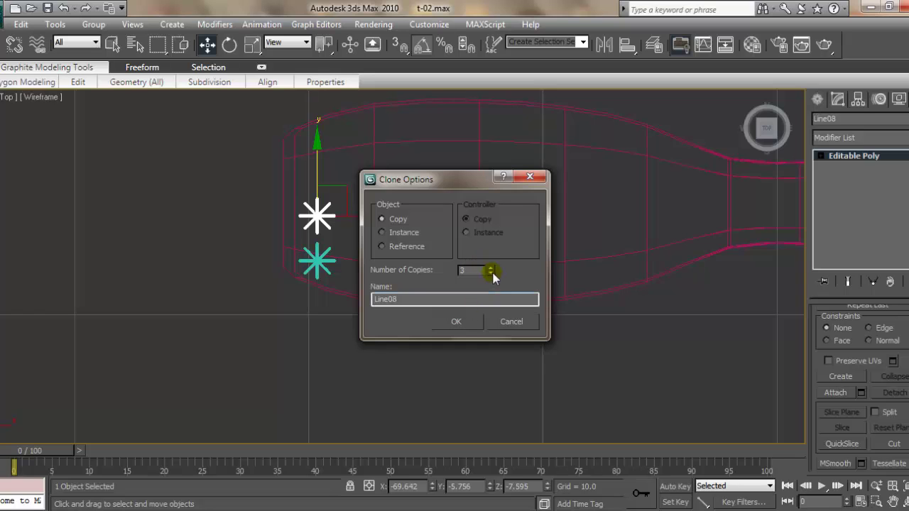
pyautogui.click(456, 321)
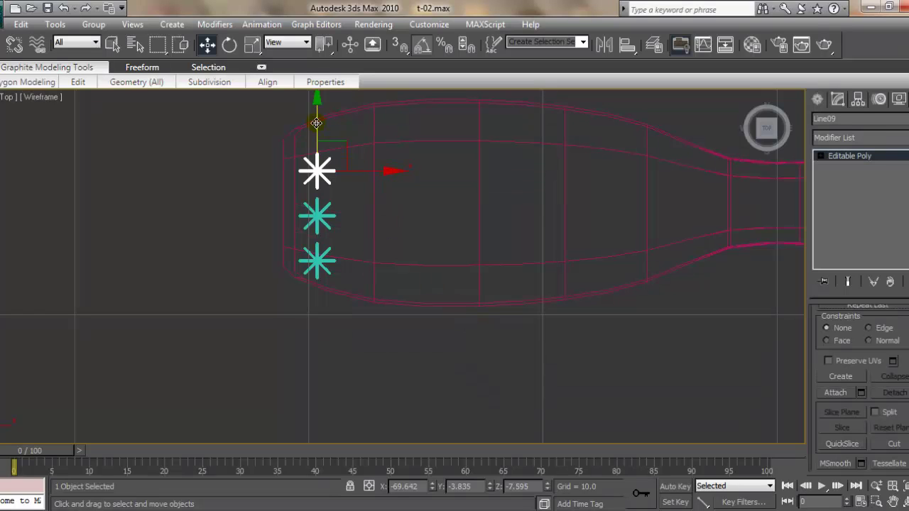
pyautogui.keyDown('shift'); pyautogui.moveTo(317, 123); pyautogui.dragTo(317, 86); pyautogui.keyUp('shift')
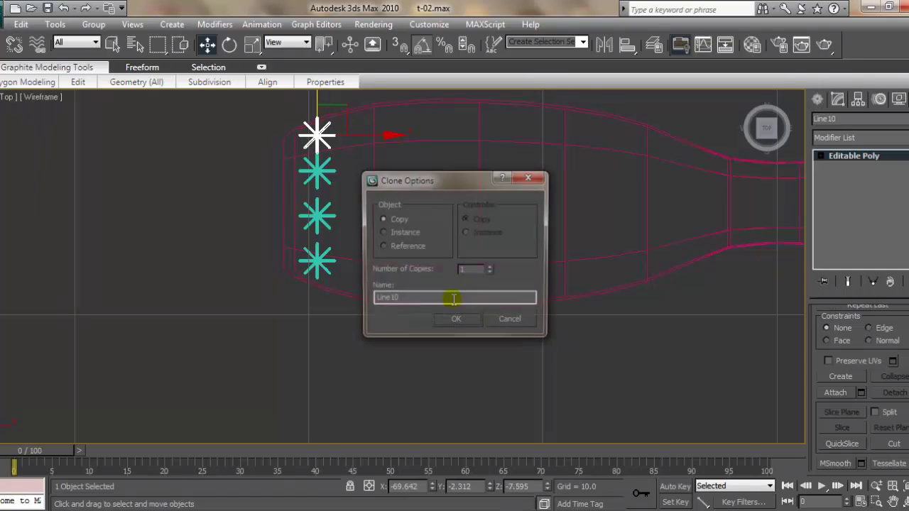
pyautogui.click(456, 318)
# Step: Nudge the four tufts into an evenly spaced column across the head's rounded tip
pyautogui.click(317, 262)
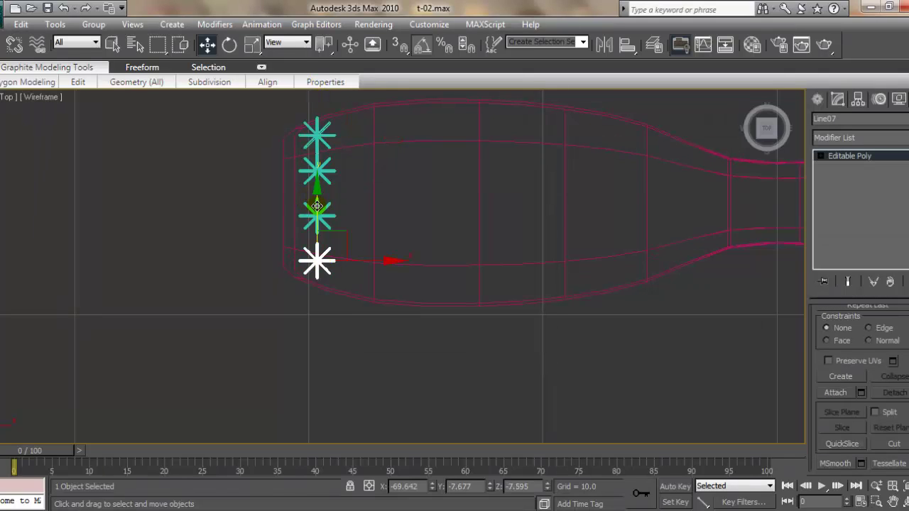
pyautogui.click(318, 201)
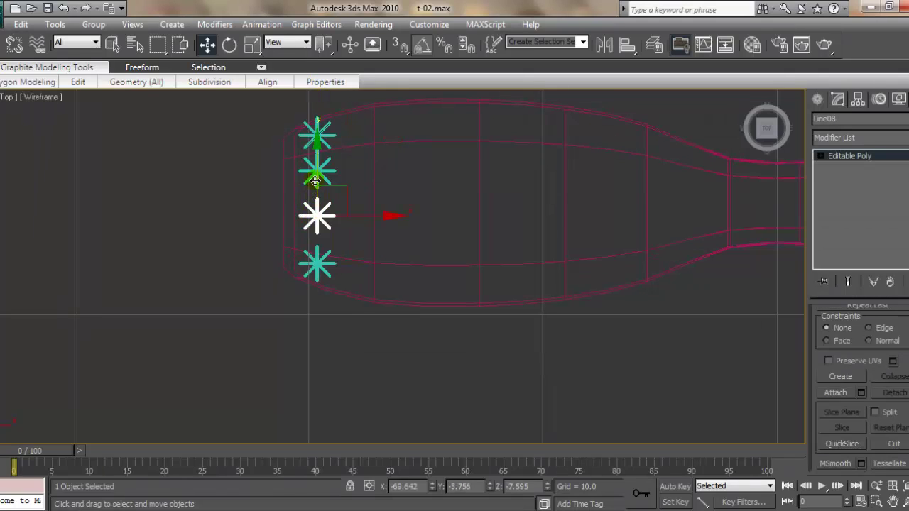
pyautogui.click(316, 174)
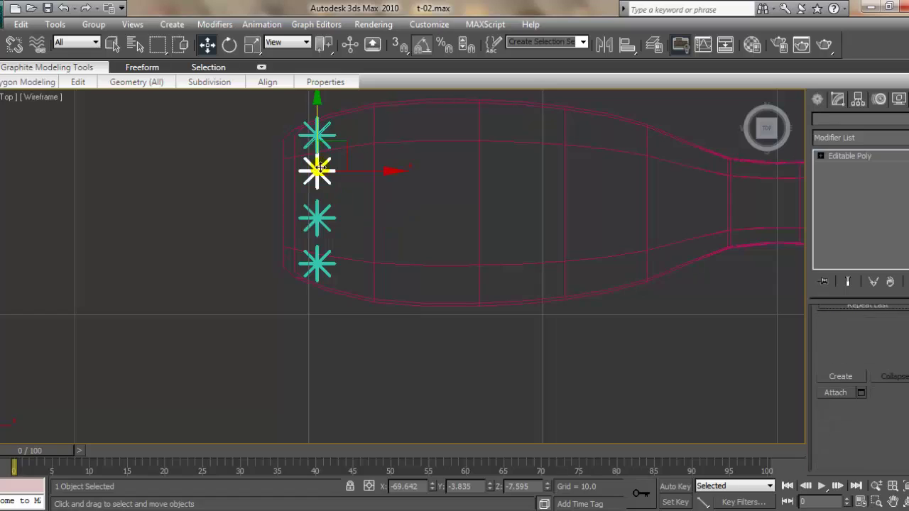
pyautogui.click(318, 122)
pyautogui.moveTo(318, 112); pyautogui.dragTo(318, 113)
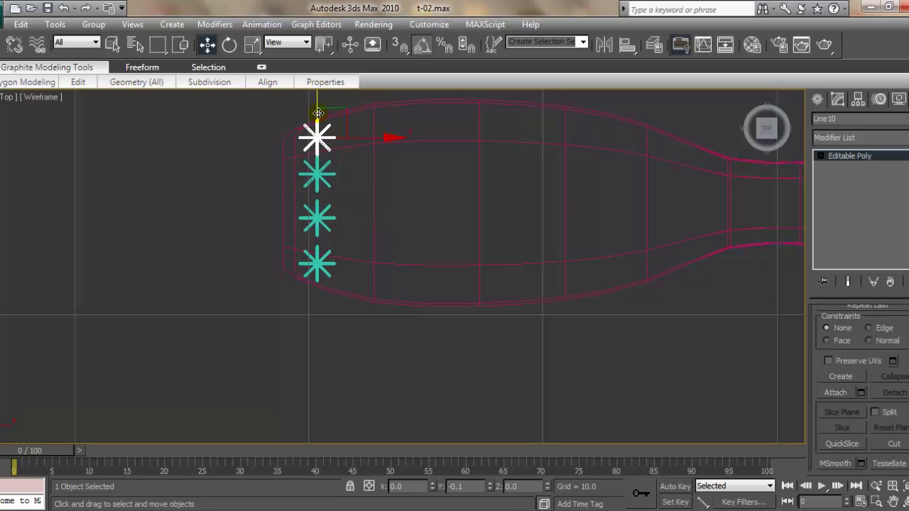
pyautogui.click(316, 174)
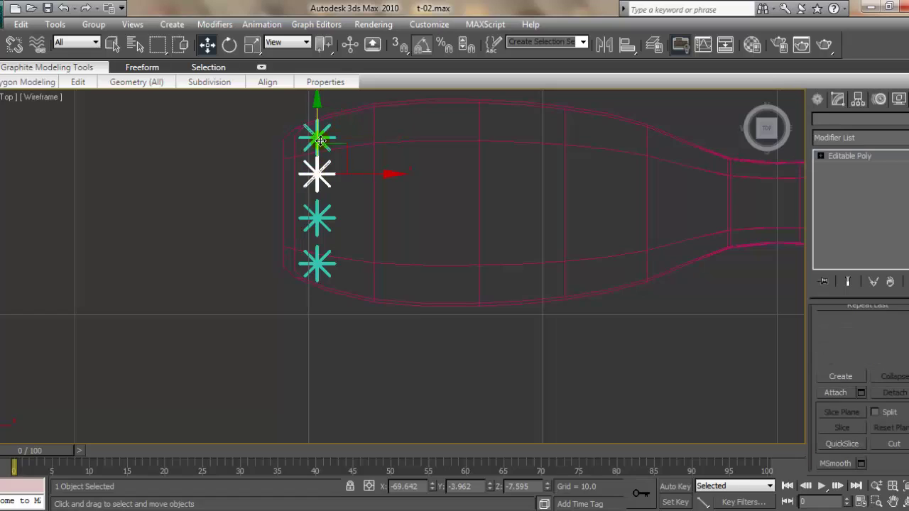
pyautogui.click(316, 216)
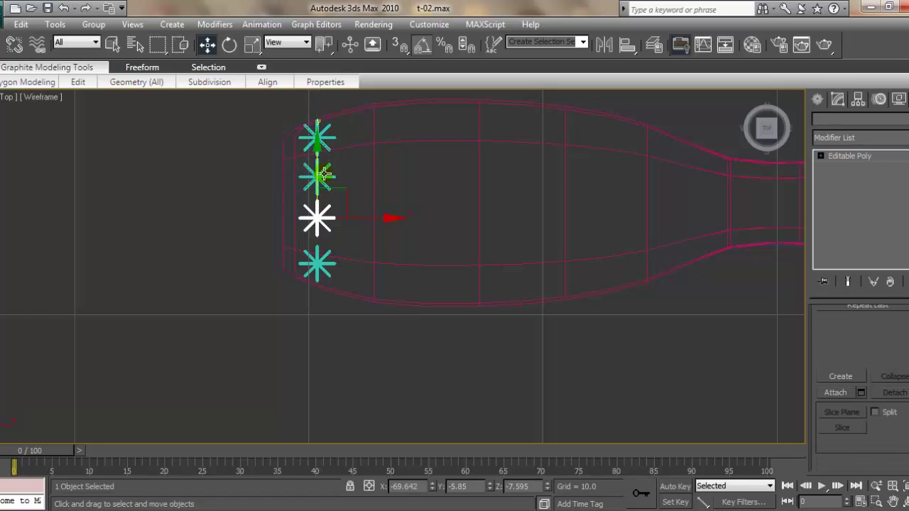
pyautogui.moveTo(316, 165); pyautogui.dragTo(323, 169)
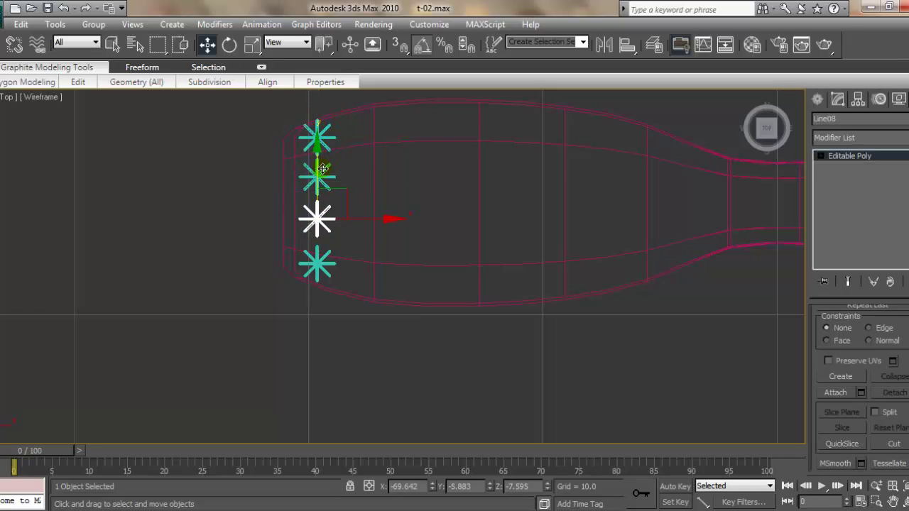
# Step: Inspect the tuft column in Perspective, then return to a maximized Top view
pyautogui.hotkey('alt', 'w')
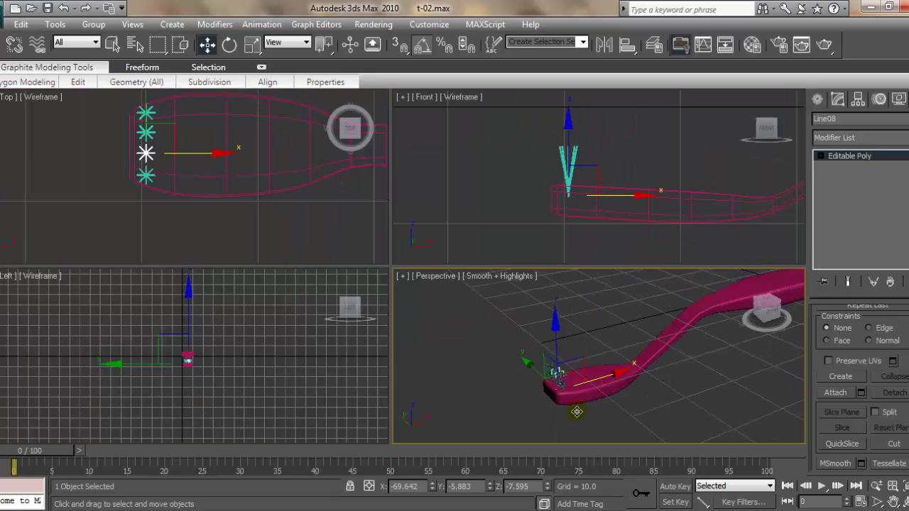
pyautogui.moveTo(523, 370)
pyautogui.keyDown('alt'); pyautogui.mouseDown(button='middle')
pyautogui.moveTo(609, 391)
pyautogui.moveTo(608, 371)
pyautogui.moveTo(633, 378)
pyautogui.moveTo(634, 422)
pyautogui.moveTo(592, 422)
pyautogui.moveTo(579, 432)
pyautogui.moveTo(545, 396)
pyautogui.moveTo(552, 381)
pyautogui.mouseUp(button='middle'); pyautogui.keyUp('alt')
pyautogui.scroll(3, 603, 402)
pyautogui.rightClick(279, 220)
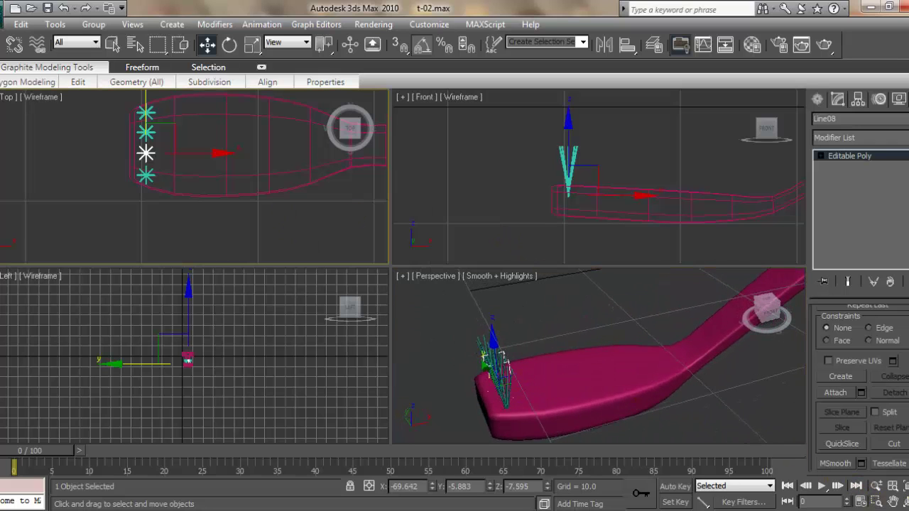
pyautogui.hotkey('alt', 'w')
# Step: Select the four-tuft column and Shift-drag it along X into repeated copies across the head
pyautogui.click(299, 164)
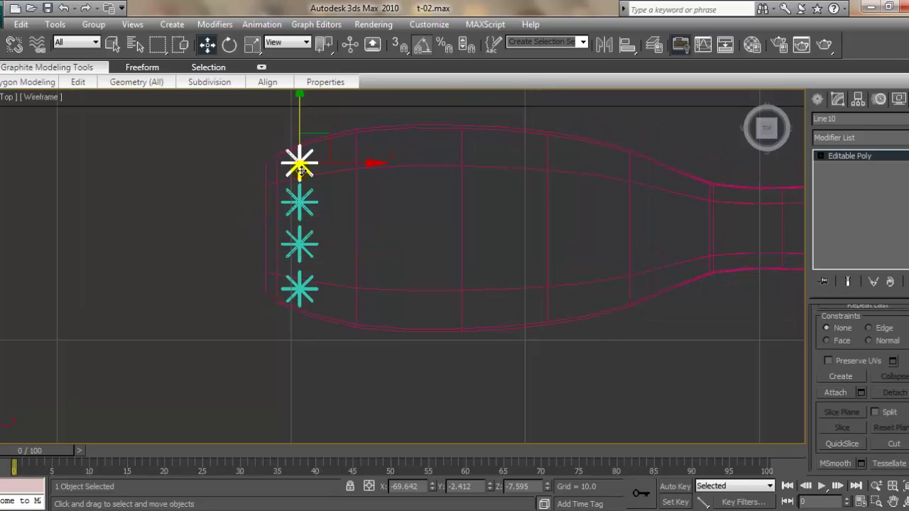
pyautogui.keyDown('ctrl'); pyautogui.click(299, 204); pyautogui.keyUp('ctrl')
pyautogui.keyDown('ctrl'); pyautogui.click(299, 244); pyautogui.keyUp('ctrl')
pyautogui.keyDown('ctrl'); pyautogui.click(305, 292); pyautogui.keyUp('ctrl')
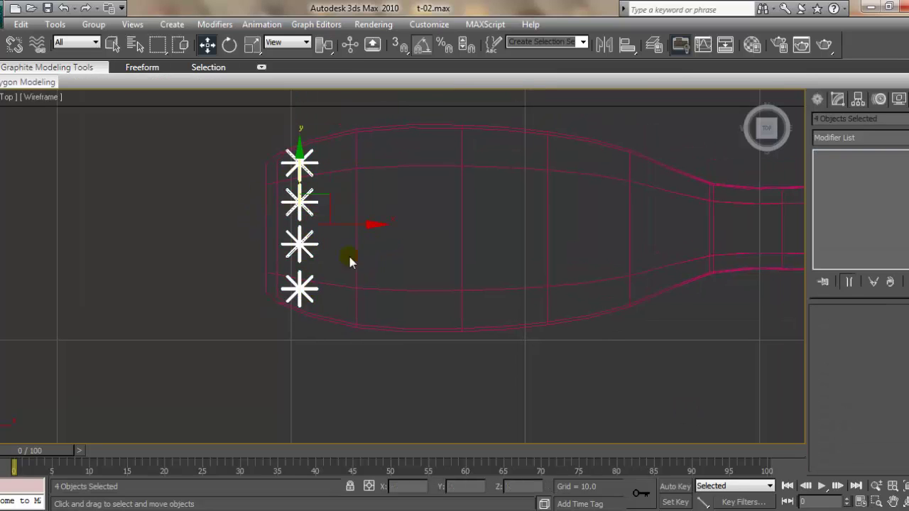
pyautogui.moveTo(350, 238); pyautogui.dragTo(305, 260, button='middle')
pyautogui.keyDown('shift'); pyautogui.moveTo(306, 247); pyautogui.dragTo(347, 244); pyautogui.keyUp('shift')
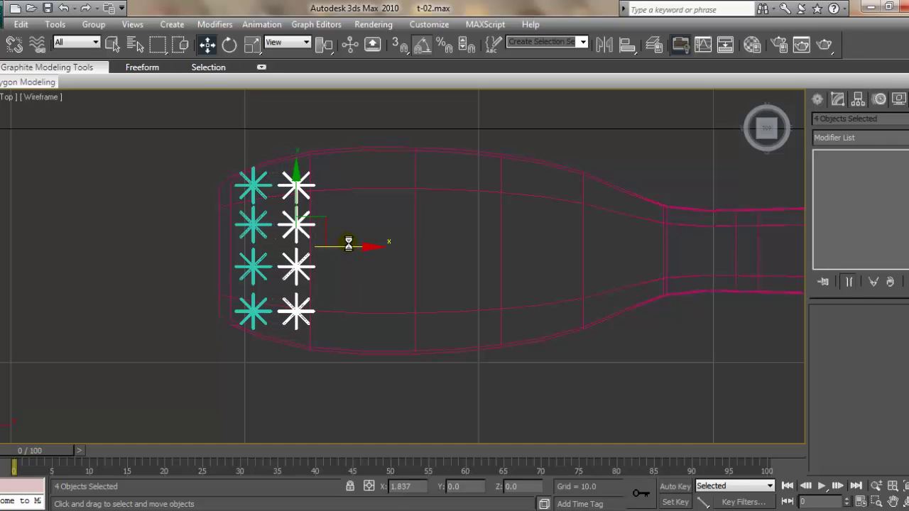
pyautogui.keyDown('shift'); pyautogui.moveTo(348, 244); pyautogui.dragTo(349, 243); pyautogui.keyUp('shift')
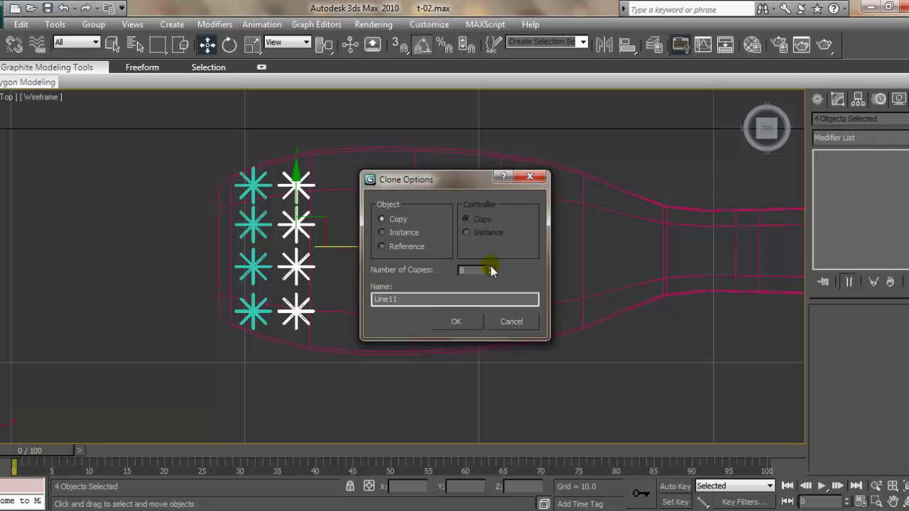
pyautogui.click(473, 318)
pyautogui.moveTo(519, 270); pyautogui.dragTo(428, 270, button='middle')
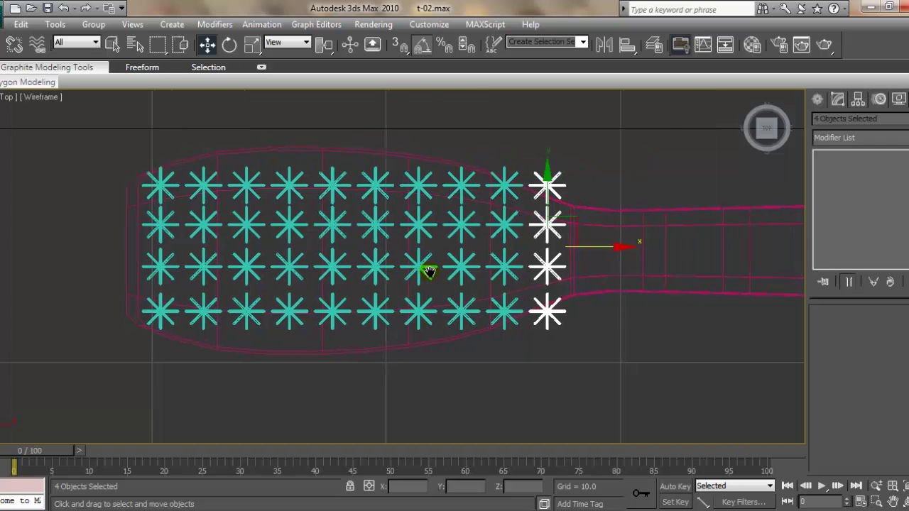
# Step: Delete the extra rightmost column plus the top and bottom tufts of the new last column
pyautogui.press('Delete')
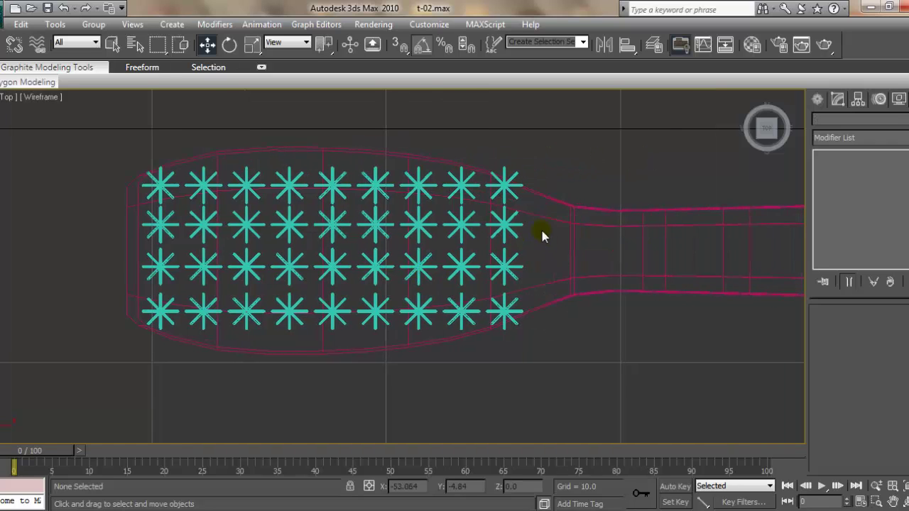
pyautogui.click(508, 186)
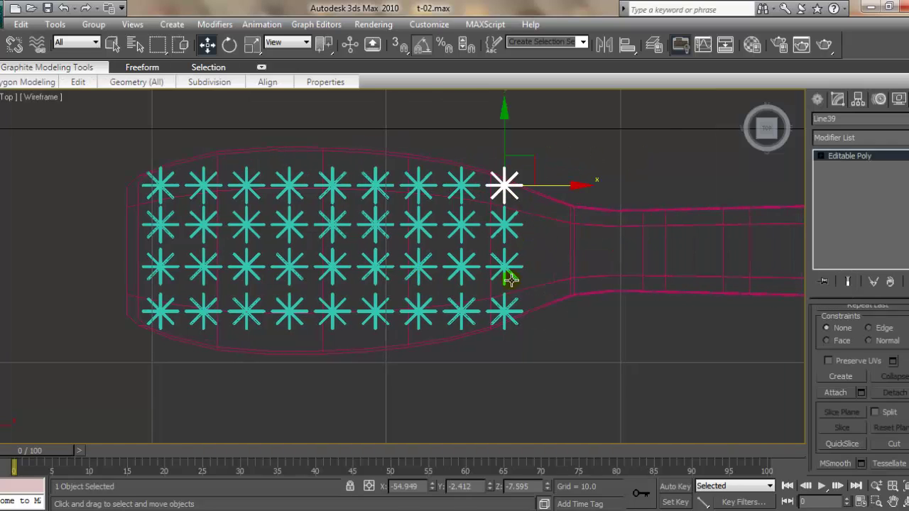
pyautogui.press('Delete')
pyautogui.click(510, 307)
pyautogui.press('Delete')
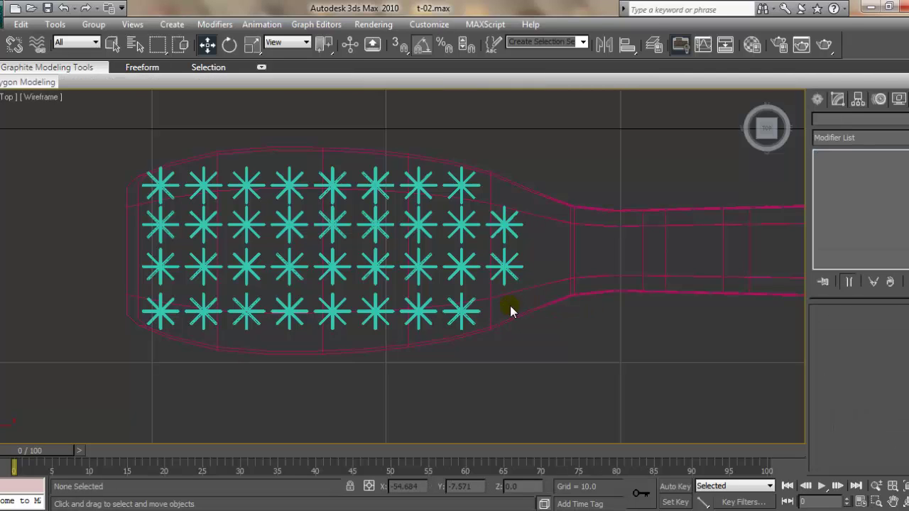
# Step: Shift the two remaining neck-end tufts up and clone a third below them, then check in Perspective
pyautogui.click(501, 222)
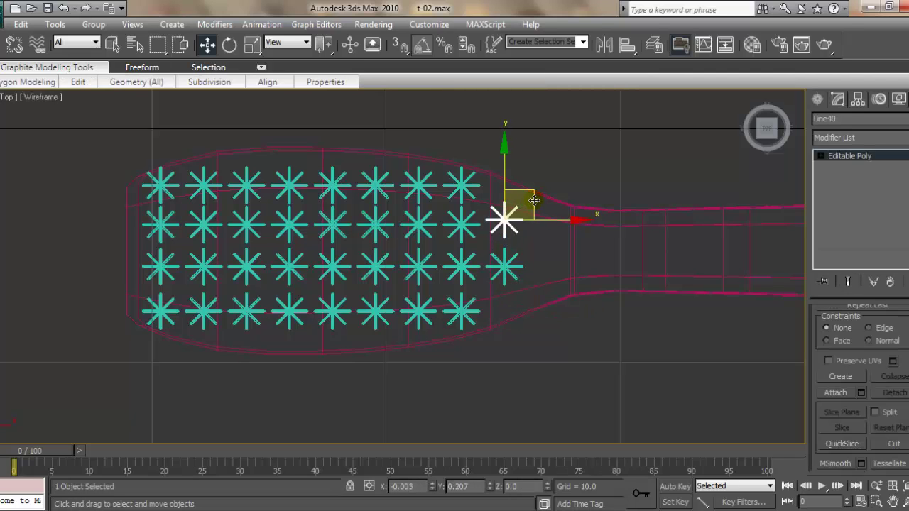
pyautogui.moveTo(502, 219); pyautogui.dragTo(502, 208)
pyautogui.moveTo(507, 271); pyautogui.dragTo(506, 258)
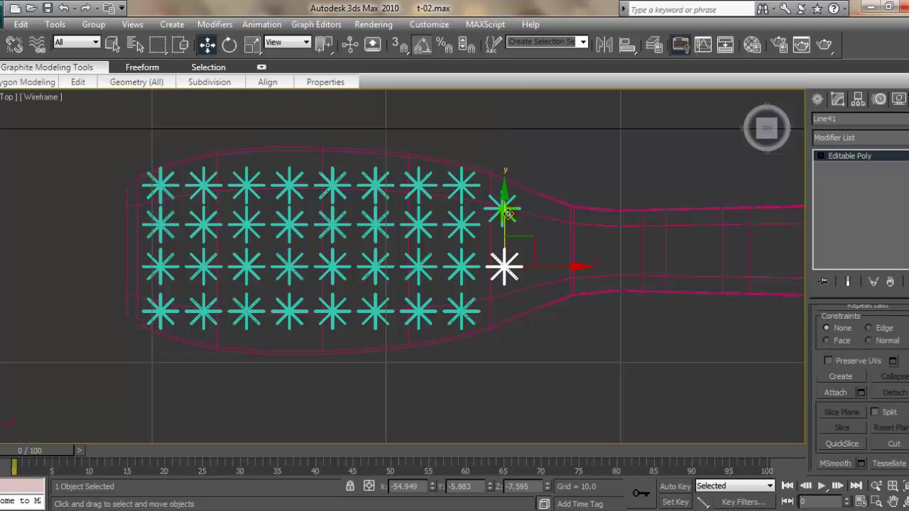
pyautogui.click(501, 207)
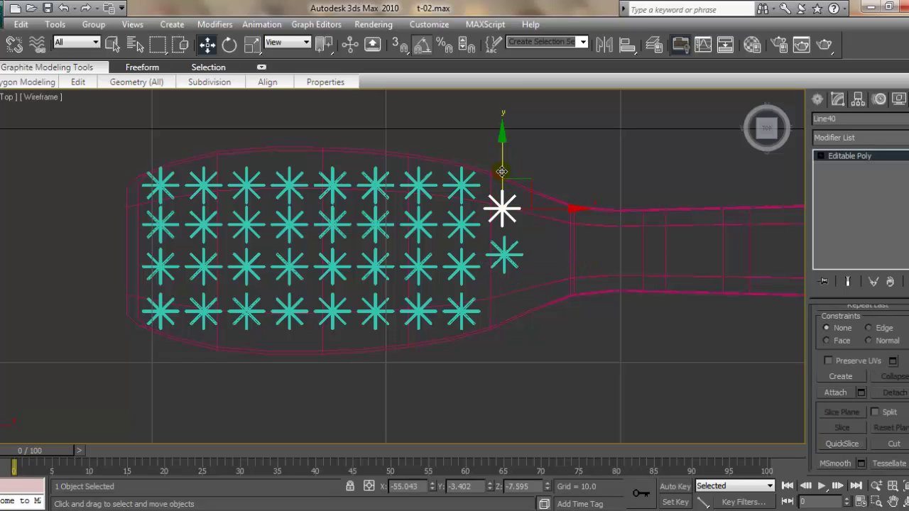
pyautogui.click(511, 251)
pyautogui.moveTo(511, 251)
pyautogui.mouseDown()
pyautogui.moveTo(503, 207)
pyautogui.moveTo(503, 248)
pyautogui.mouseUp()
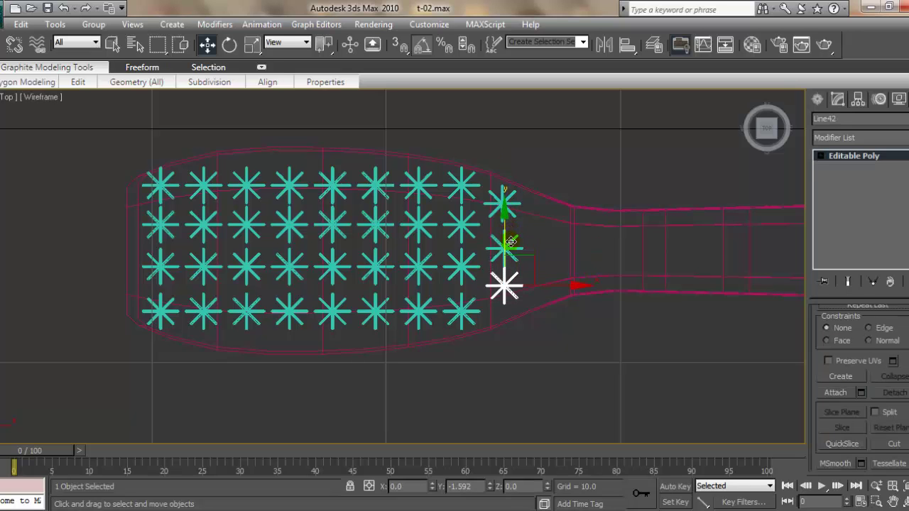
pyautogui.click(479, 321)
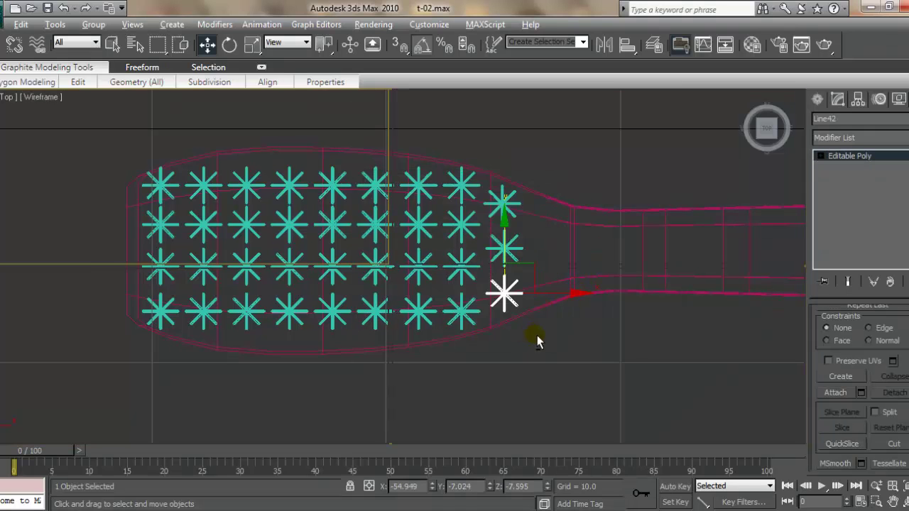
pyautogui.hotkey('alt', 'w')
pyautogui.hotkey('alt', 'w')
pyautogui.moveTo(571, 332)
pyautogui.keyDown('alt'); pyautogui.mouseDown(button='middle')
pyautogui.moveTo(467, 322)
pyautogui.moveTo(428, 369)
pyautogui.mouseUp(button='middle'); pyautogui.keyUp('alt')
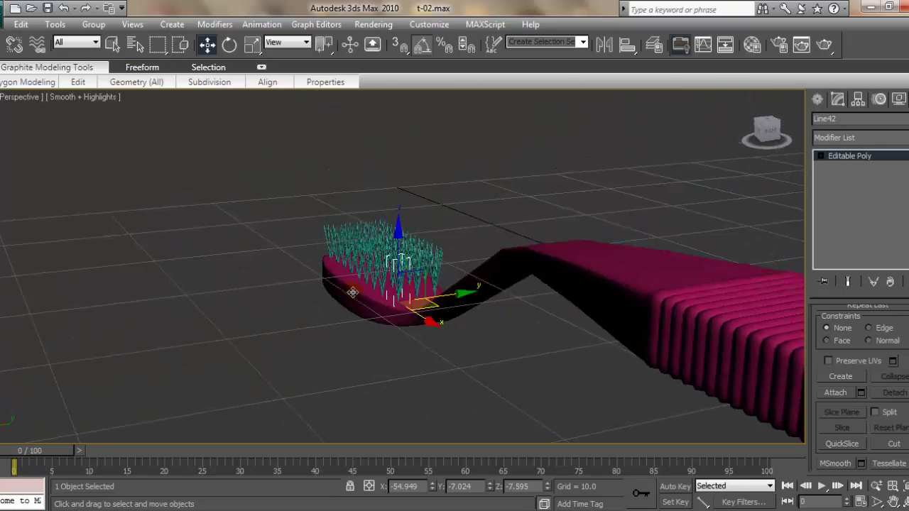
# Step: In the maximized Front view, select all 35 tufts and move them down toward the head
pyautogui.hotkey('alt', 'w')
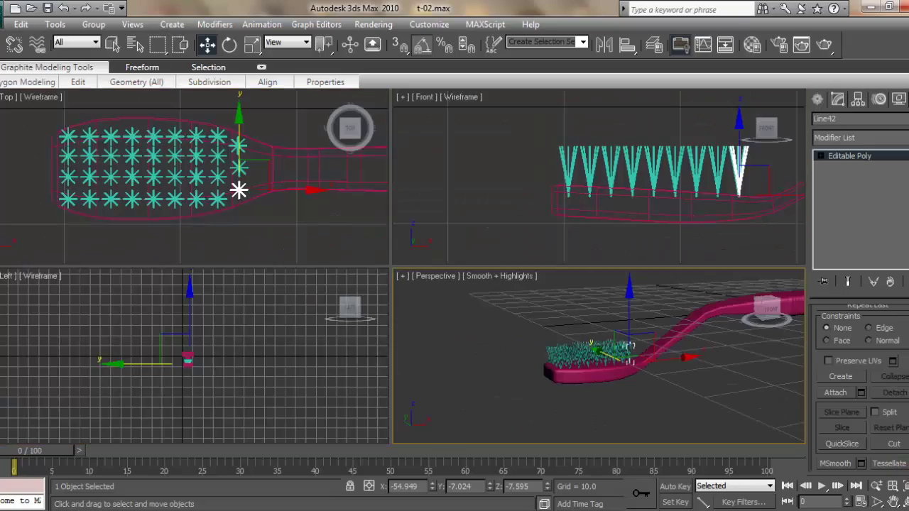
pyautogui.hotkey('alt', 'w')
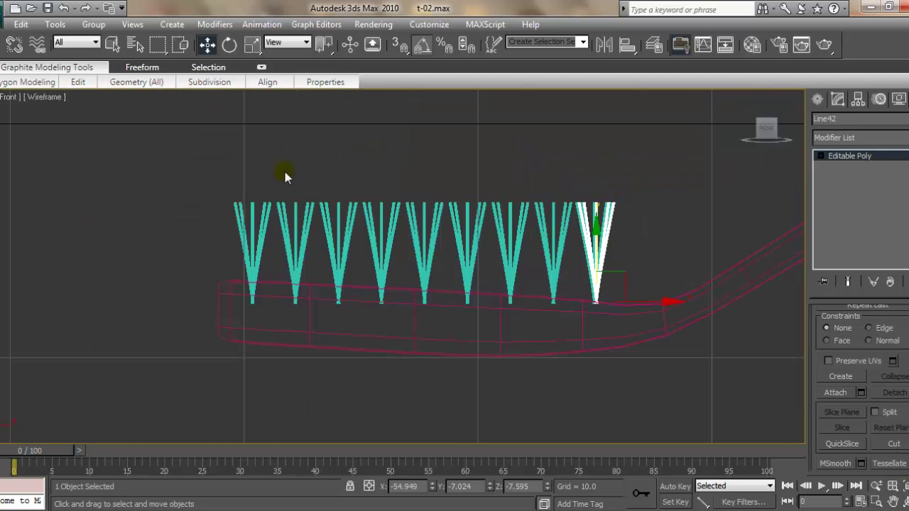
pyautogui.scroll(-2, 306, 190)
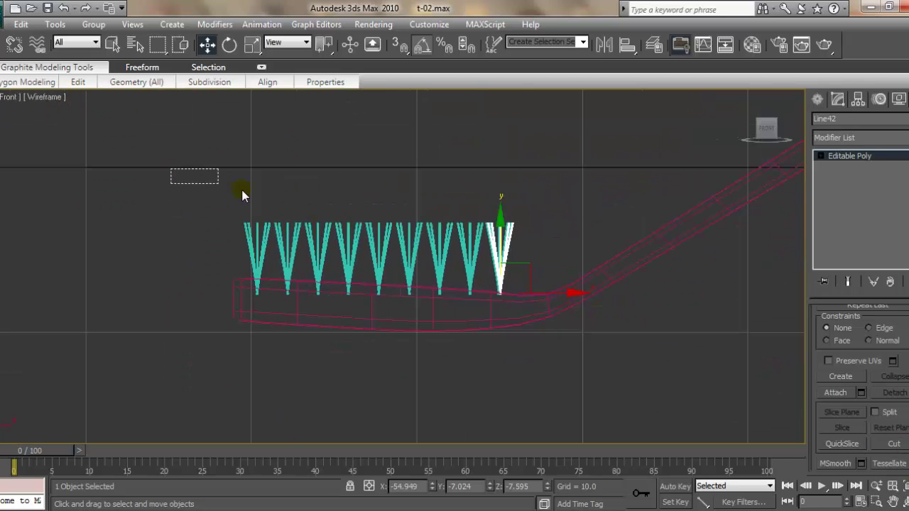
pyautogui.moveTo(242, 196); pyautogui.dragTo(525, 253)
pyautogui.moveTo(374, 212); pyautogui.dragTo(374, 224)
# Step: Tilt the tufts about -2.59° and lower them slightly to sit on the curved head
pyautogui.click(227, 46)
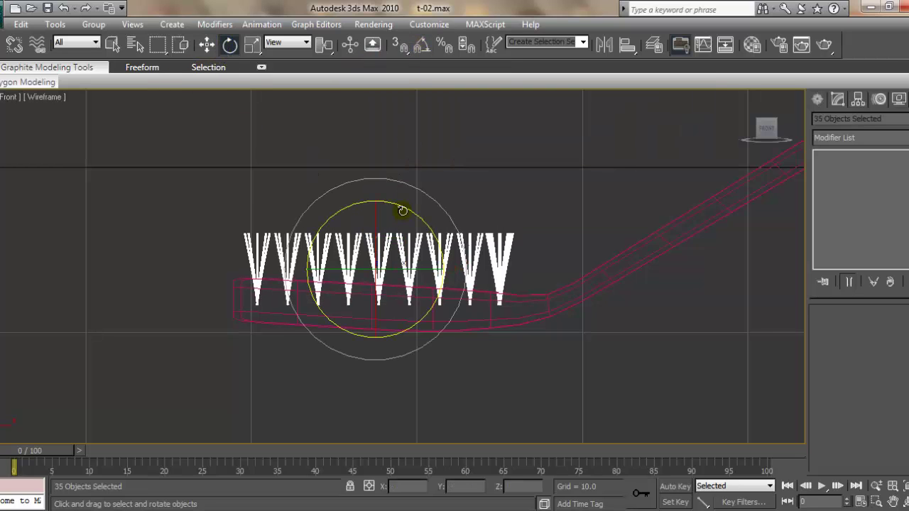
pyautogui.moveTo(403, 211); pyautogui.dragTo(407, 207)
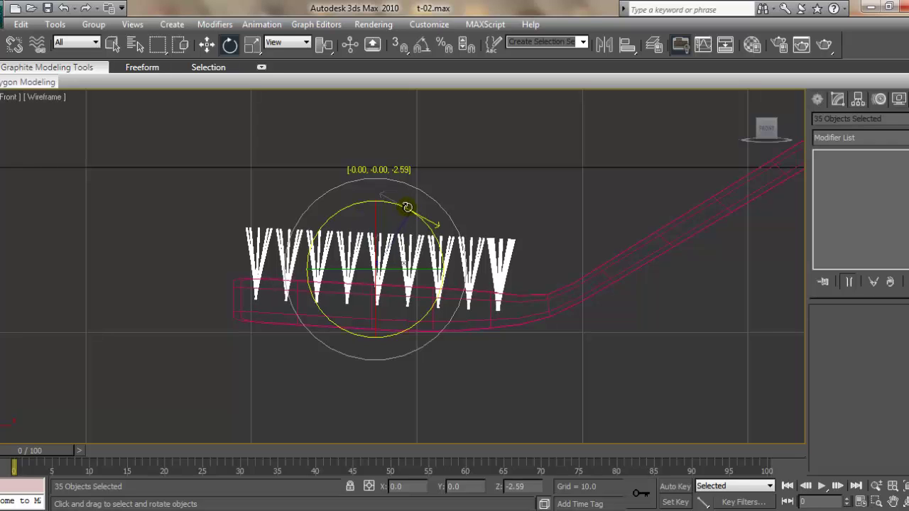
pyautogui.press('w')
pyautogui.moveTo(400, 244); pyautogui.dragTo(401, 247)
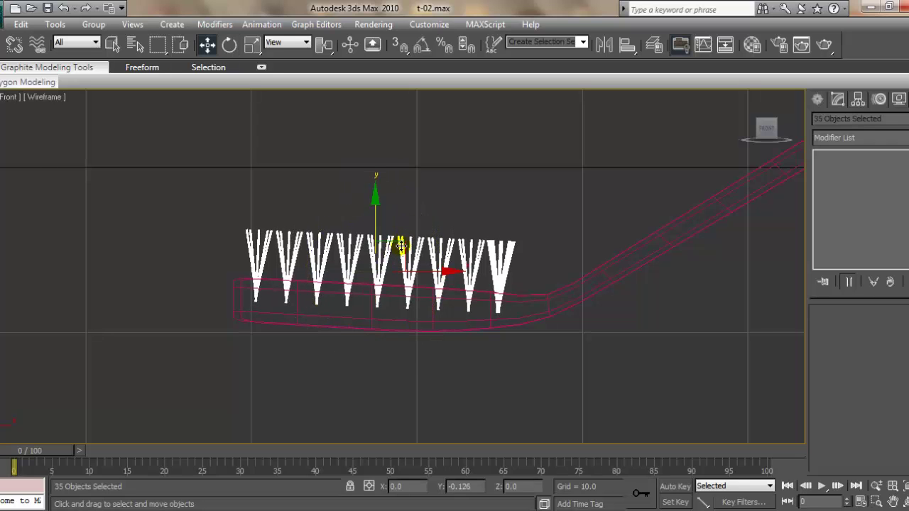
pyautogui.click(903, 502)
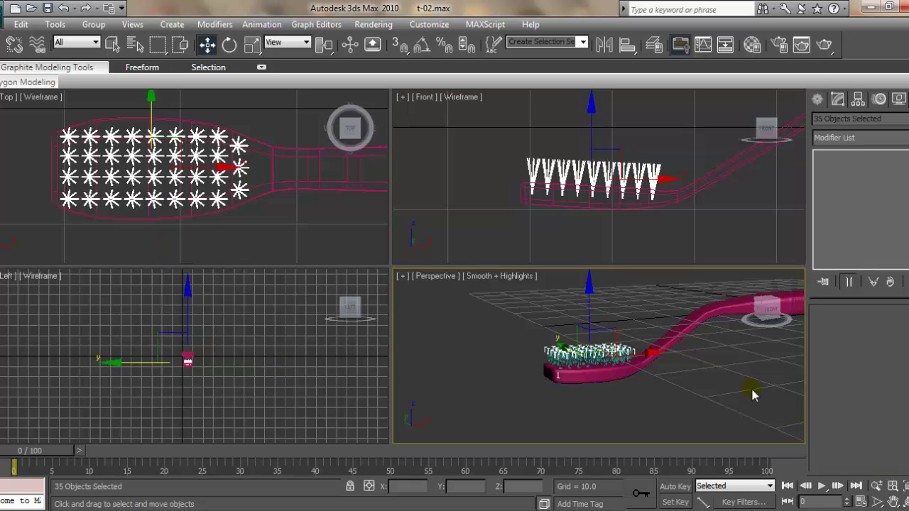
pyautogui.hotkey('alt', 'w')
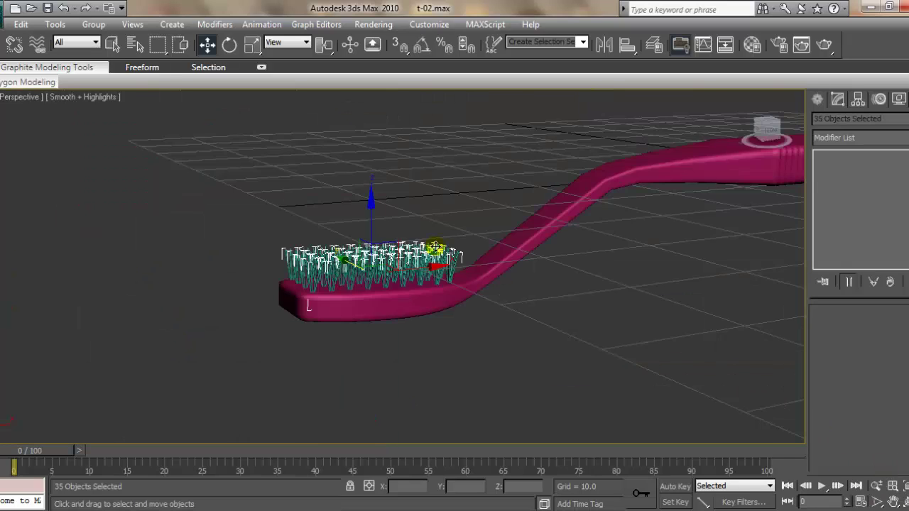
pyautogui.moveTo(435, 247)
pyautogui.keyDown('alt'); pyautogui.mouseDown(button='middle')
pyautogui.moveTo(446, 297)
pyautogui.moveTo(452, 273)
pyautogui.mouseUp(button='middle'); pyautogui.keyUp('alt')
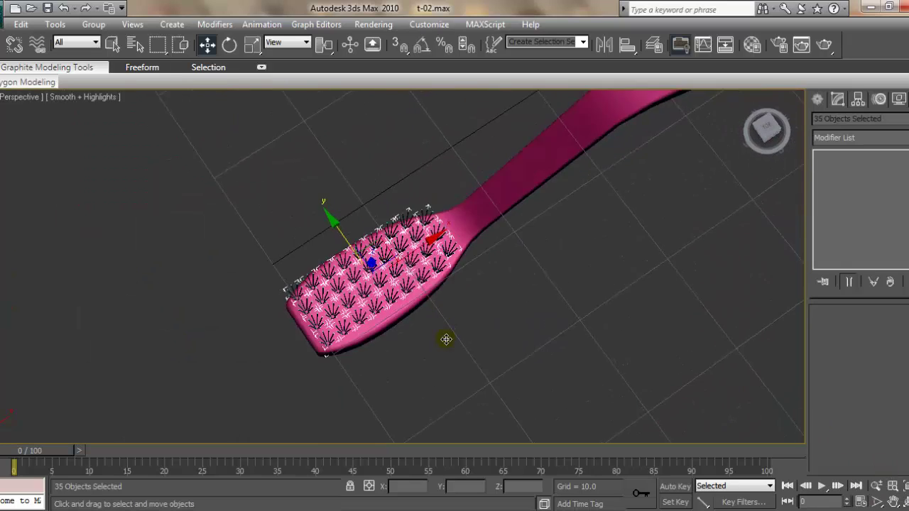
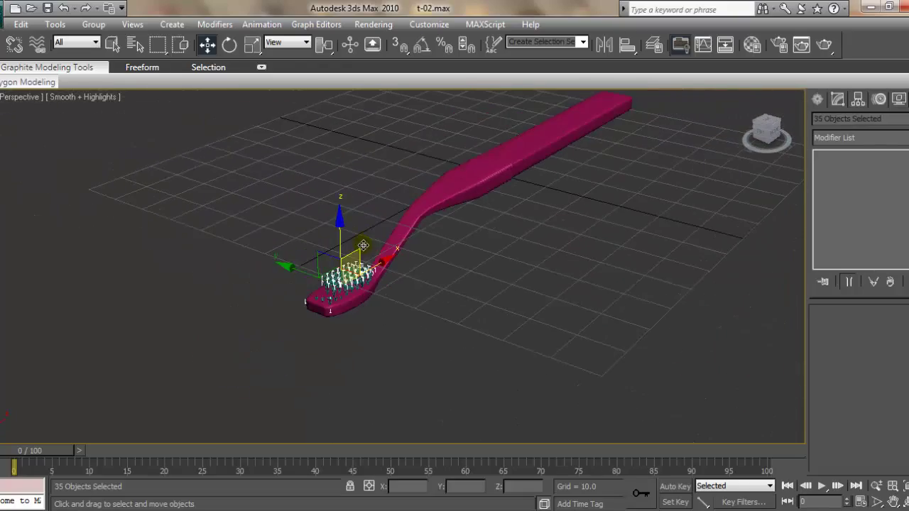
# Step: Deselect the toothbrush and orbit the view to look down on it
pyautogui.click(389, 214)
pyautogui.keyDown('alt'); pyautogui.moveTo(461, 266); pyautogui.dragTo(449, 279, button='middle'); pyautogui.keyUp('alt')
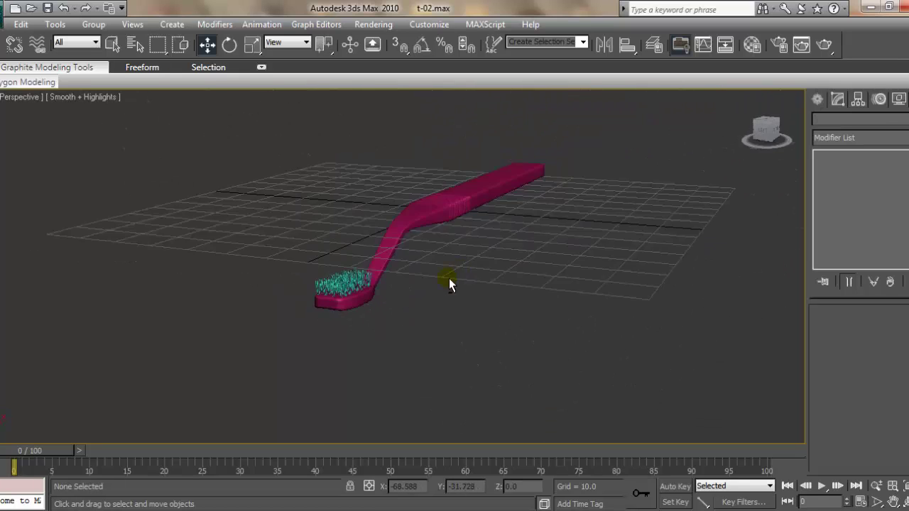
pyautogui.scroll(3, 424, 239)
pyautogui.moveTo(423, 238)
pyautogui.keyDown('alt'); pyautogui.mouseDown(button='middle')
pyautogui.moveTo(375, 270)
pyautogui.moveTo(345, 248)
pyautogui.mouseUp(button='middle'); pyautogui.keyUp('alt')
pyautogui.scroll(-2, 381, 260)
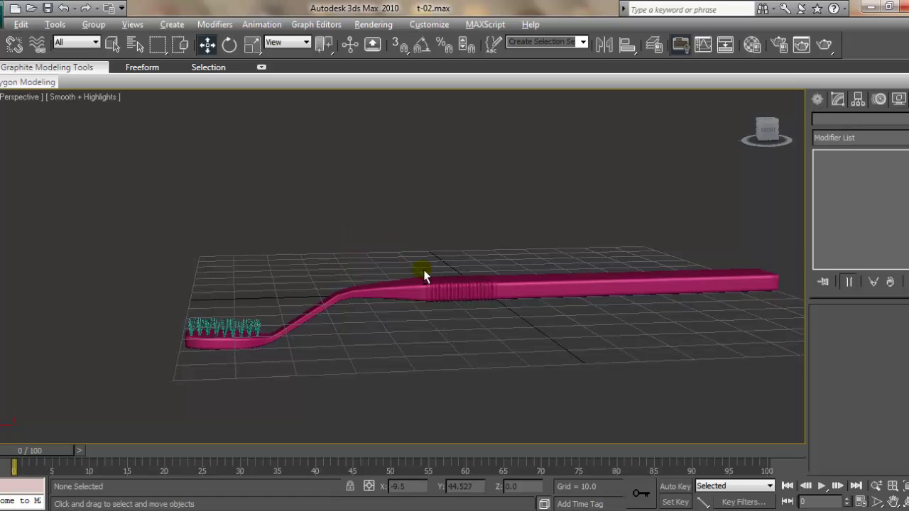
pyautogui.keyDown('alt'); pyautogui.moveTo(426, 269); pyautogui.dragTo(429, 120, button='middle'); pyautogui.keyUp('alt')
# Step: Assign a sample material from the Material Editor to the toothbrush handle
pyautogui.click(374, 24)
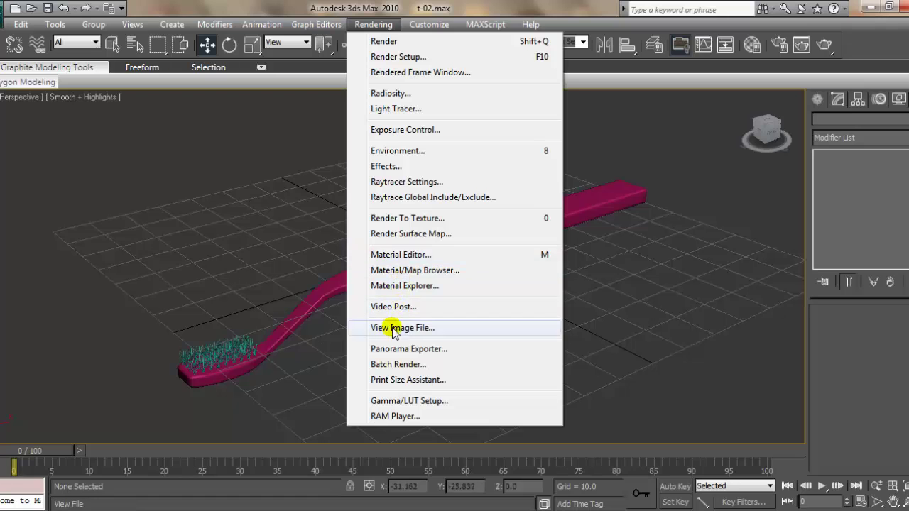
pyautogui.click(428, 255)
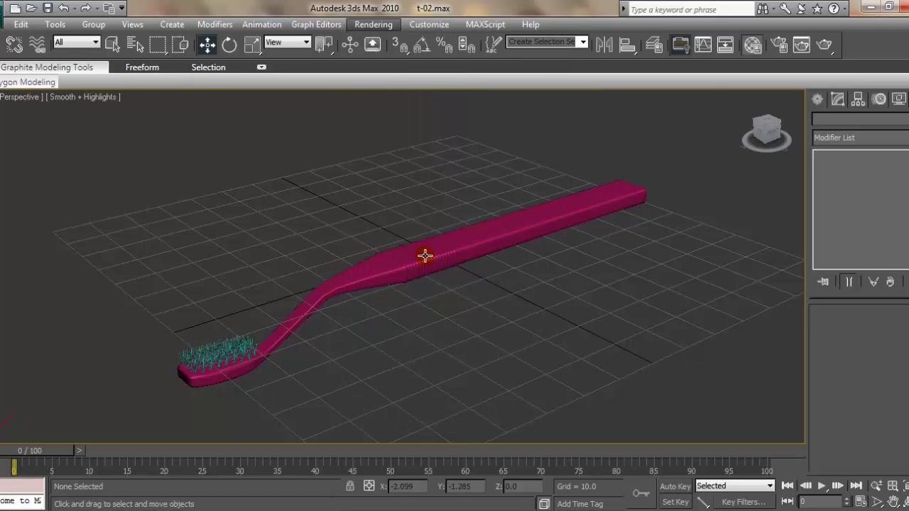
pyautogui.moveTo(330, 59); pyautogui.dragTo(684, 93)
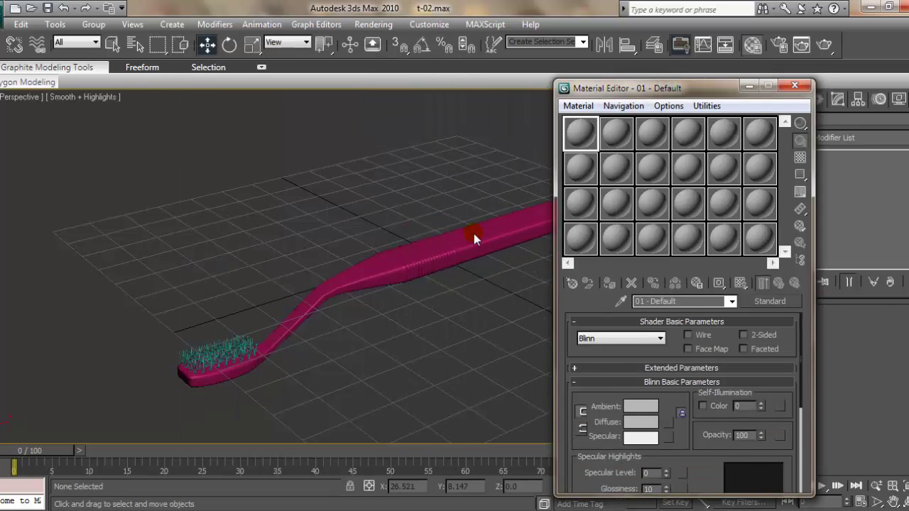
pyautogui.click(470, 240)
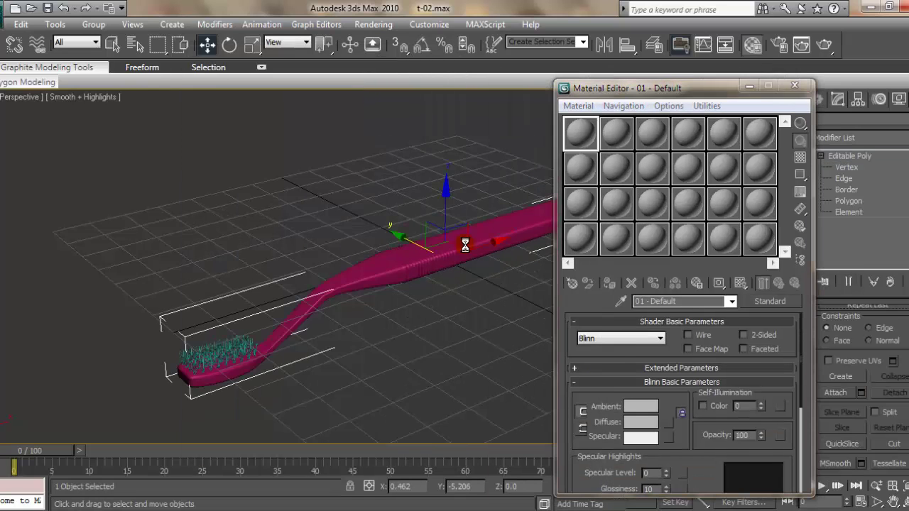
pyautogui.click(609, 284)
pyautogui.scroll(2, 393, 232)
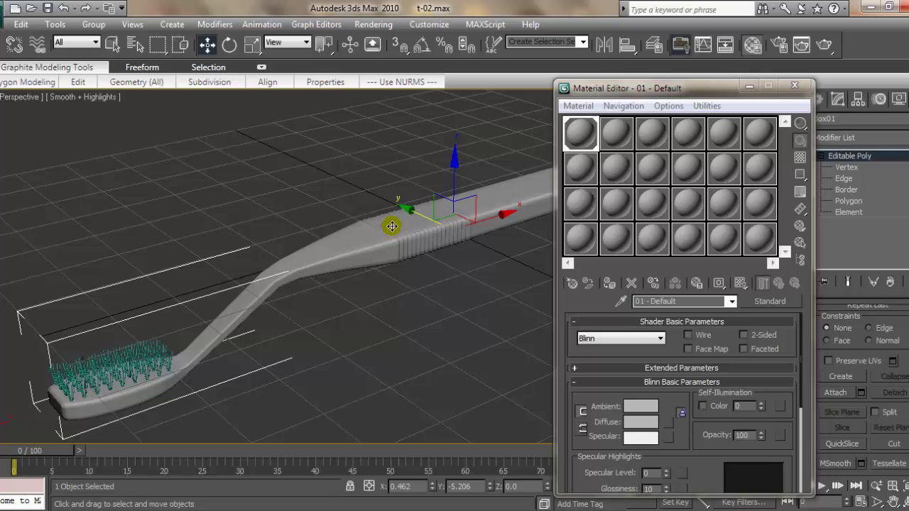
# Step: Set the handle material's diffuse colour to saturated purple (119, 0, 253)
pyautogui.click(639, 424)
pyautogui.moveTo(344, 60); pyautogui.dragTo(506, 88)
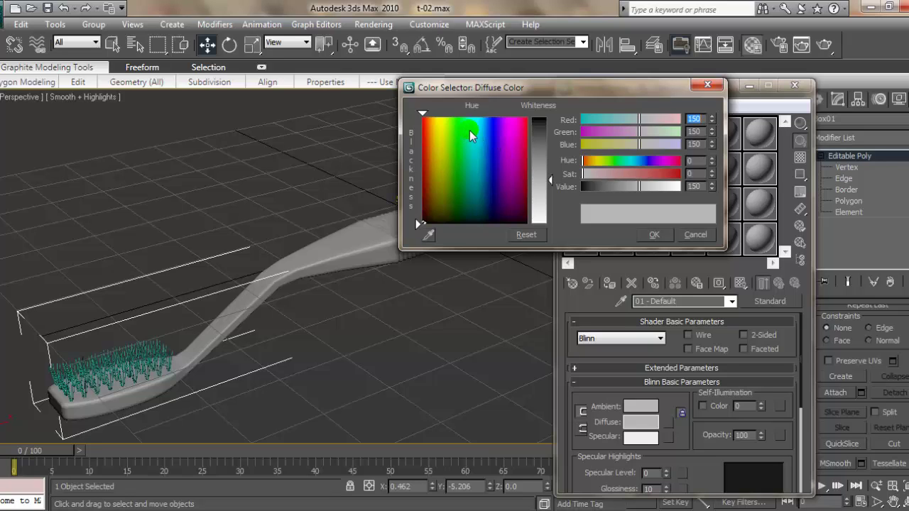
pyautogui.moveTo(483, 133)
pyautogui.mouseDown()
pyautogui.moveTo(452, 115)
pyautogui.moveTo(488, 116)
pyautogui.mouseUp()
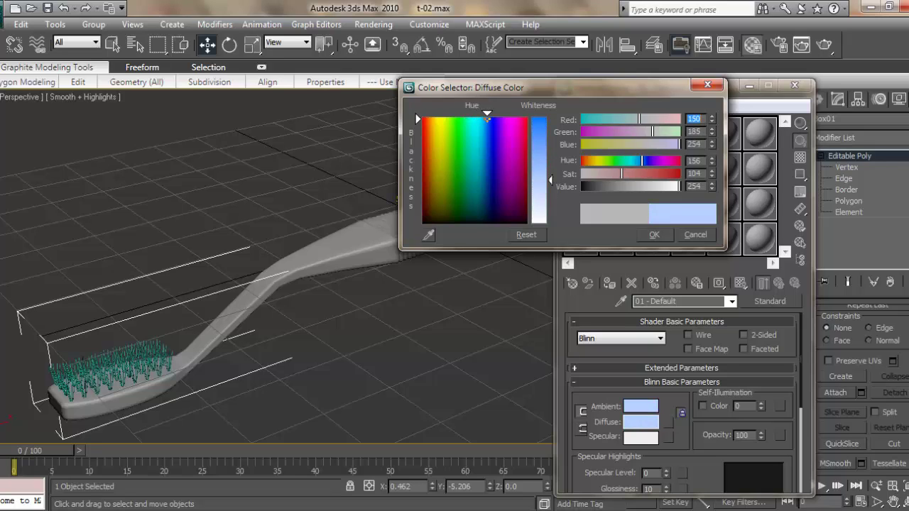
pyautogui.moveTo(485, 117); pyautogui.dragTo(500, 117)
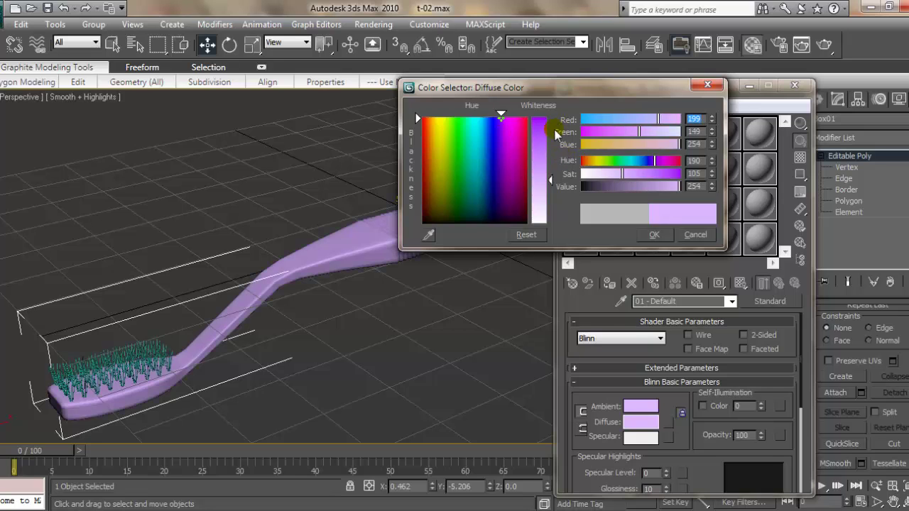
pyautogui.moveTo(555, 133); pyautogui.dragTo(554, 118)
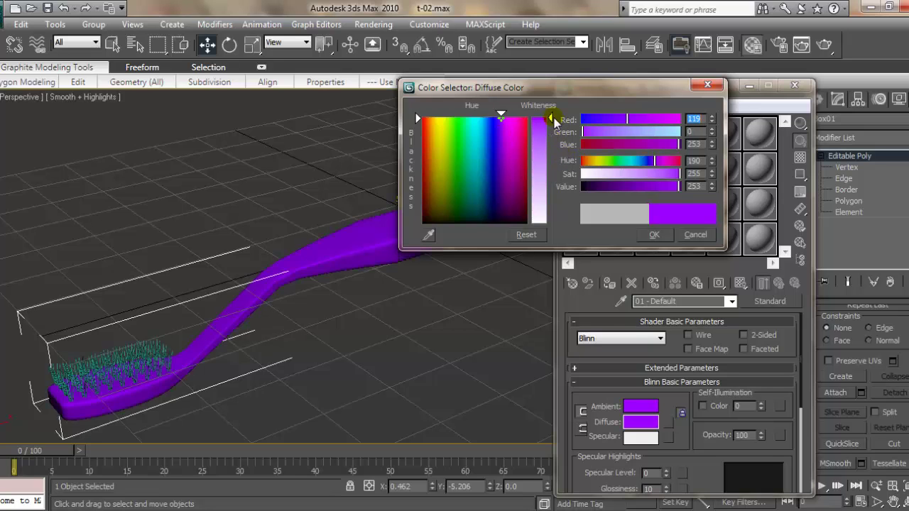
pyautogui.click(653, 236)
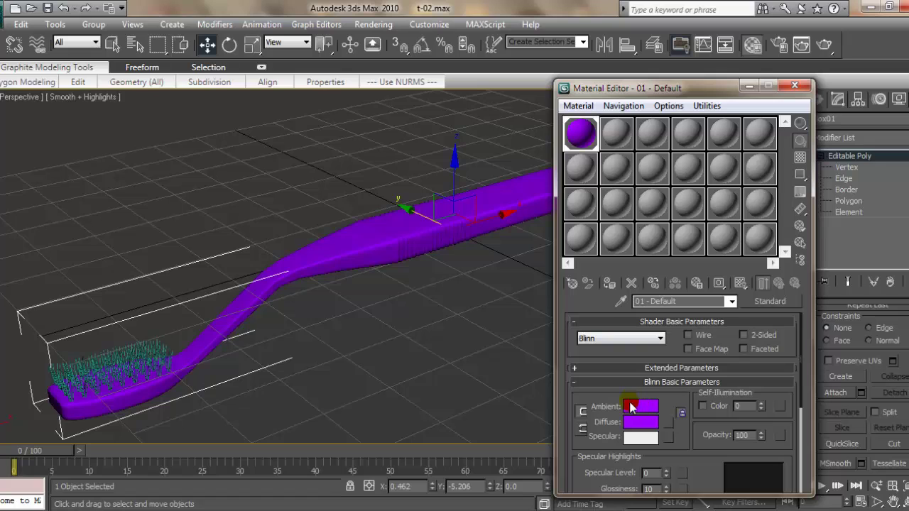
# Step: Set specular level 58 and glossiness 36, then select the brush-head bristles
pyautogui.scroll(-3, 700, 446)
pyautogui.moveTo(665, 406); pyautogui.dragTo(664, 361)
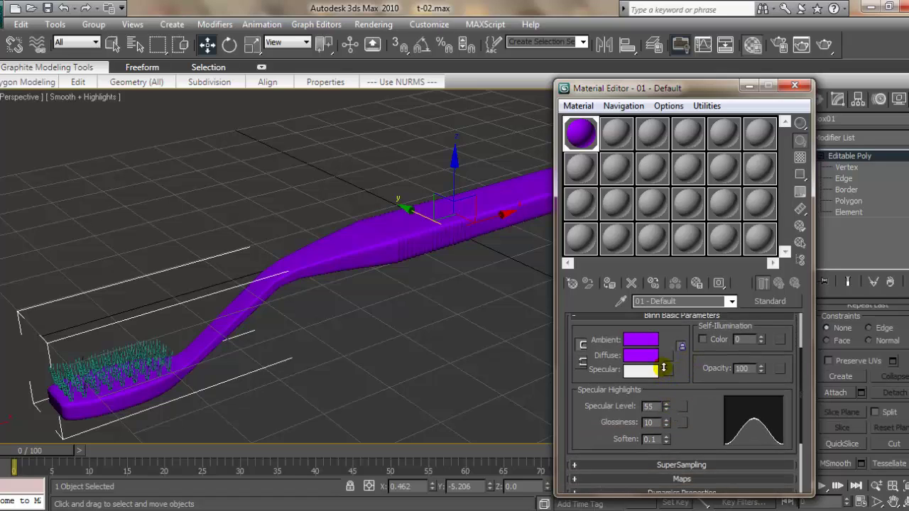
pyautogui.moveTo(666, 424); pyautogui.dragTo(667, 411)
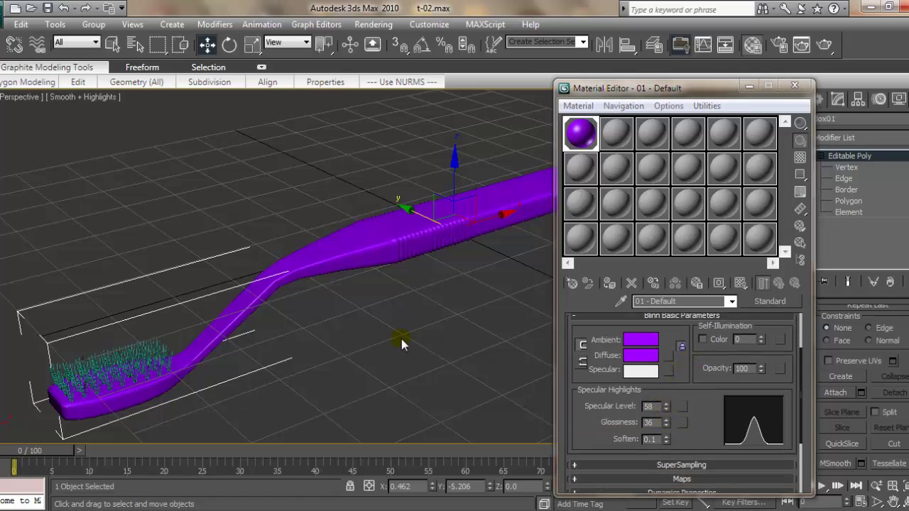
pyautogui.moveTo(401, 339)
pyautogui.keyDown('alt'); pyautogui.mouseDown(button='middle')
pyautogui.moveTo(428, 344)
pyautogui.moveTo(379, 349)
pyautogui.moveTo(372, 328)
pyautogui.moveTo(314, 321)
pyautogui.moveTo(361, 315)
pyautogui.moveTo(377, 304)
pyautogui.moveTo(368, 288)
pyautogui.moveTo(235, 303)
pyautogui.mouseUp(button='middle'); pyautogui.keyUp('alt')
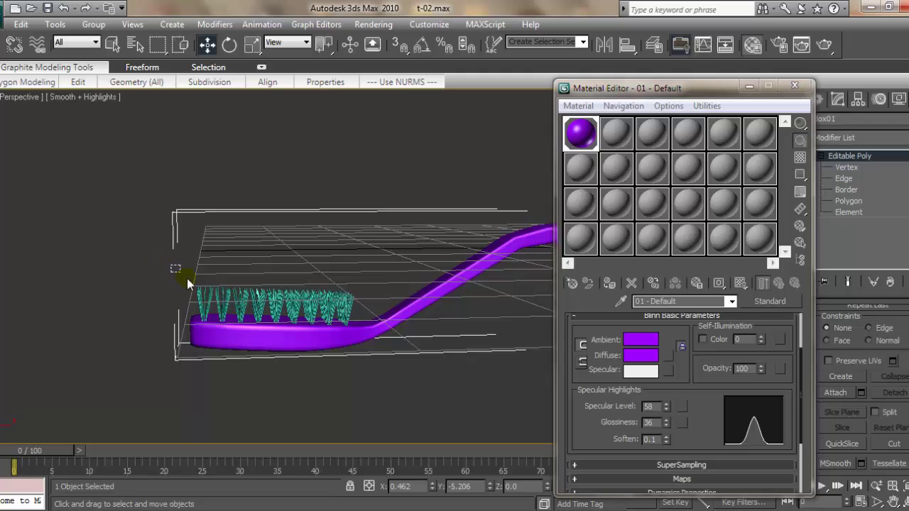
pyautogui.moveTo(221, 307); pyautogui.dragTo(222, 307)
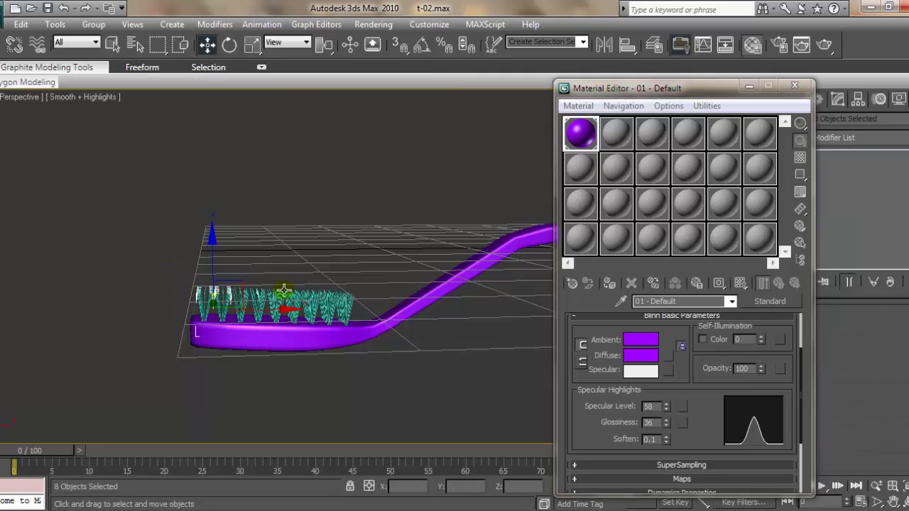
# Step: Copy the purple material into the second sample slot and lower its specular level to 23
pyautogui.click(582, 132)
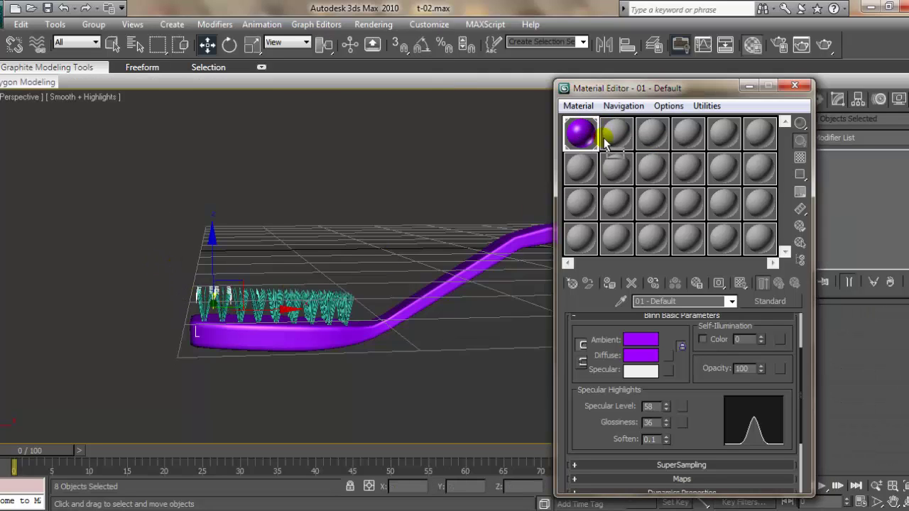
pyautogui.moveTo(622, 141); pyautogui.dragTo(616, 135)
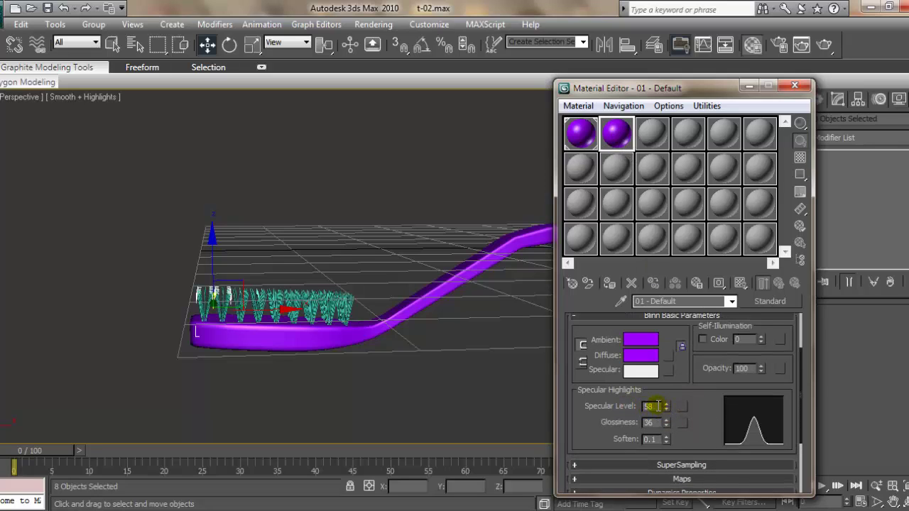
pyautogui.keyDown('alt'); pyautogui.moveTo(480, 399); pyautogui.dragTo(487, 407, button='middle'); pyautogui.keyUp('alt')
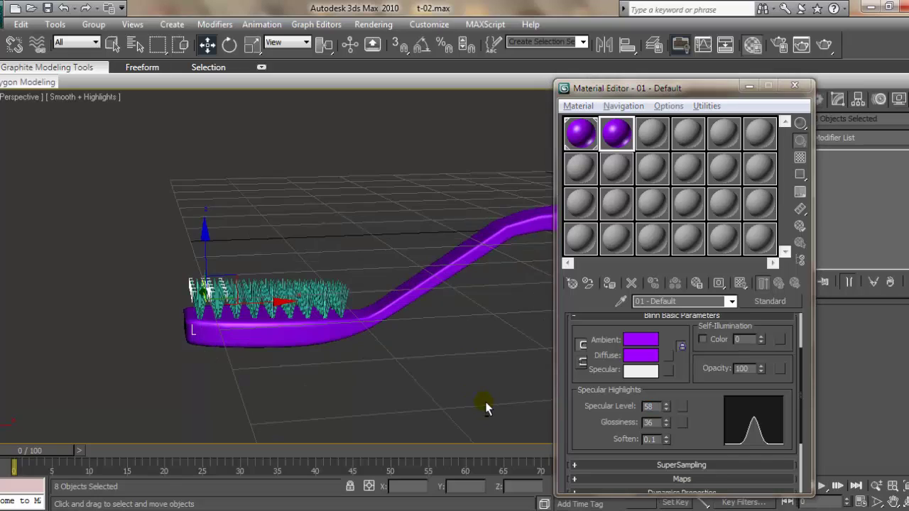
pyautogui.moveTo(665, 408); pyautogui.dragTo(668, 438)
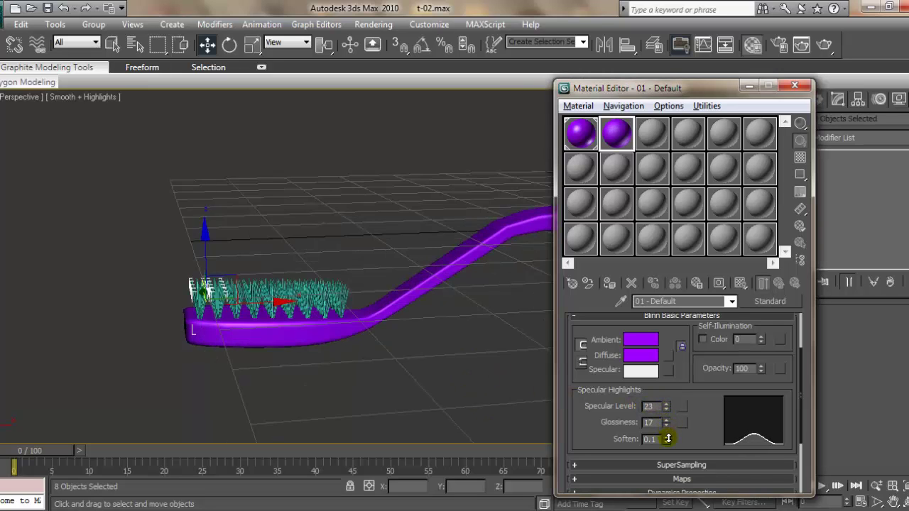
pyautogui.keyDown('alt'); pyautogui.moveTo(408, 339); pyautogui.dragTo(421, 332, button='middle'); pyautogui.keyUp('alt')
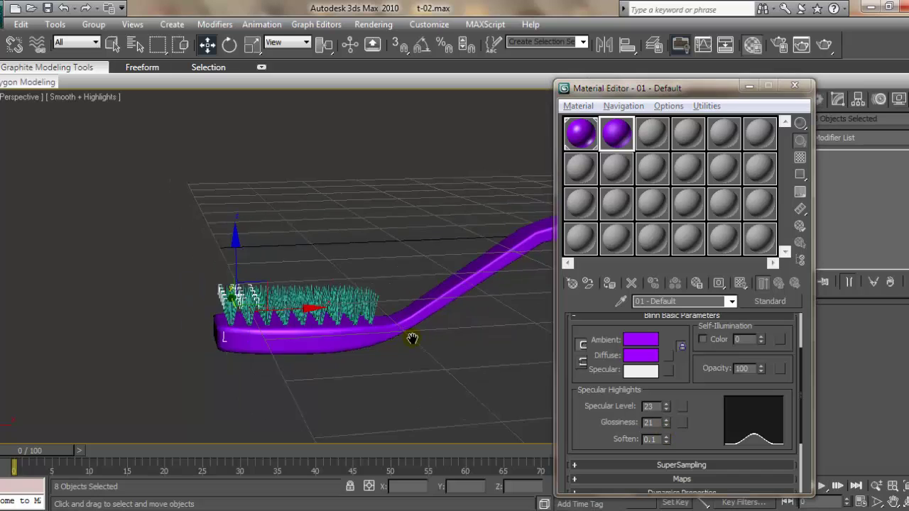
# Step: Assign the copy to the bristles, renaming it gtfgtjjuu instead of replacing the original
pyautogui.click(589, 285)
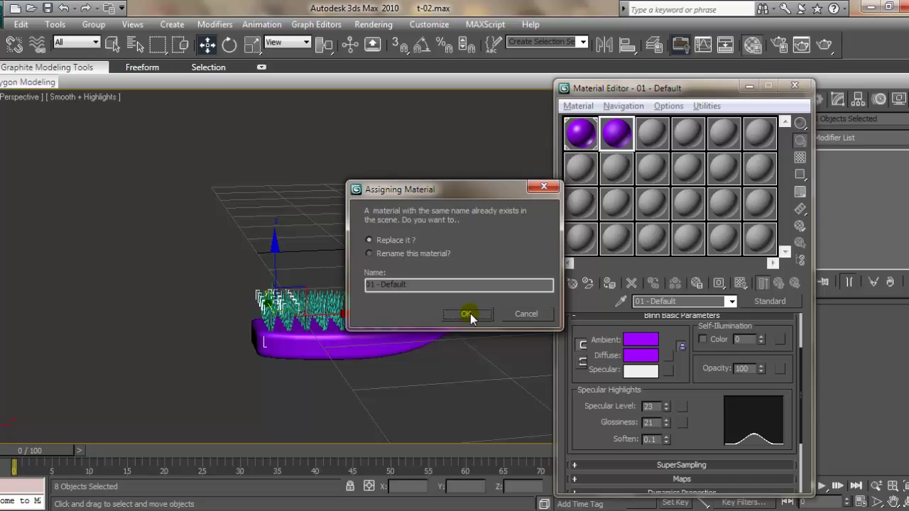
pyautogui.click(409, 254)
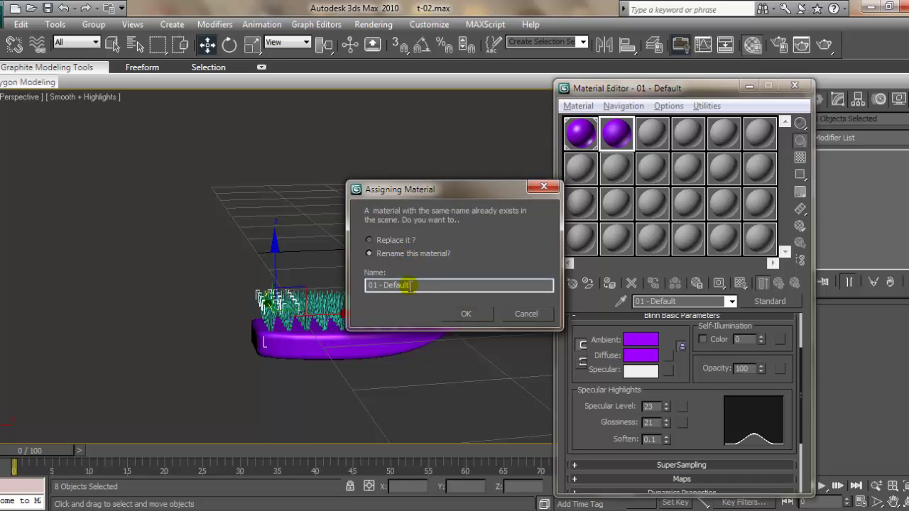
pyautogui.moveTo(411, 284); pyautogui.dragTo(332, 280)
pyautogui.write('gtfgtjjuu')
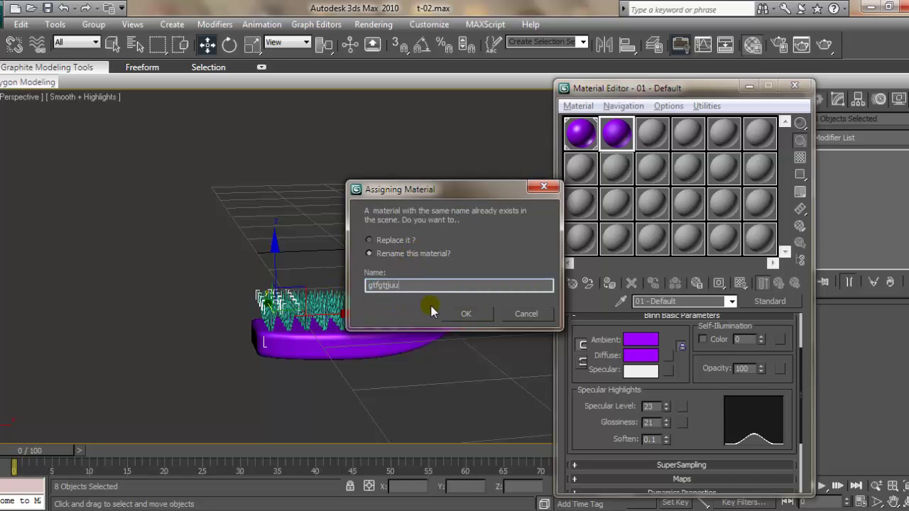
pyautogui.click(465, 314)
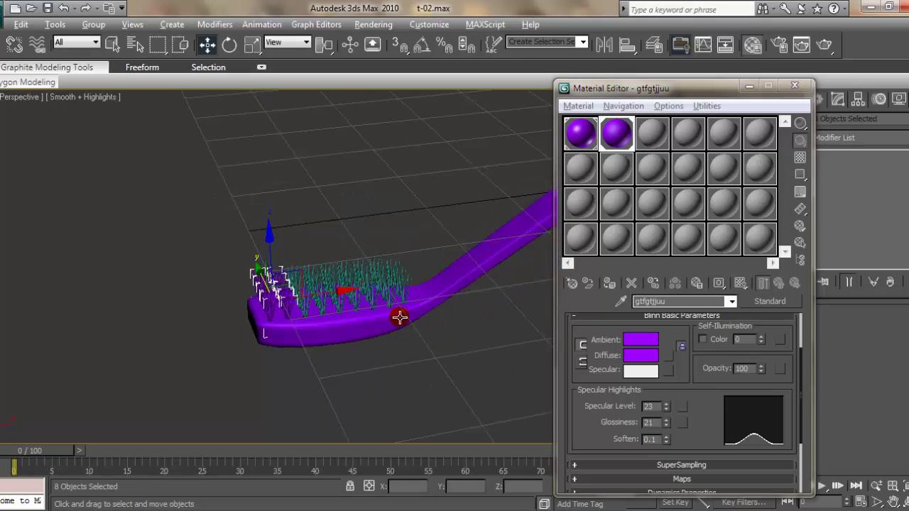
# Step: Create a third material in an unused slot with pure white diffuse (255, 255, 255)
pyautogui.keyDown('alt'); pyautogui.moveTo(408, 293); pyautogui.dragTo(395, 338, button='middle'); pyautogui.keyUp('alt')
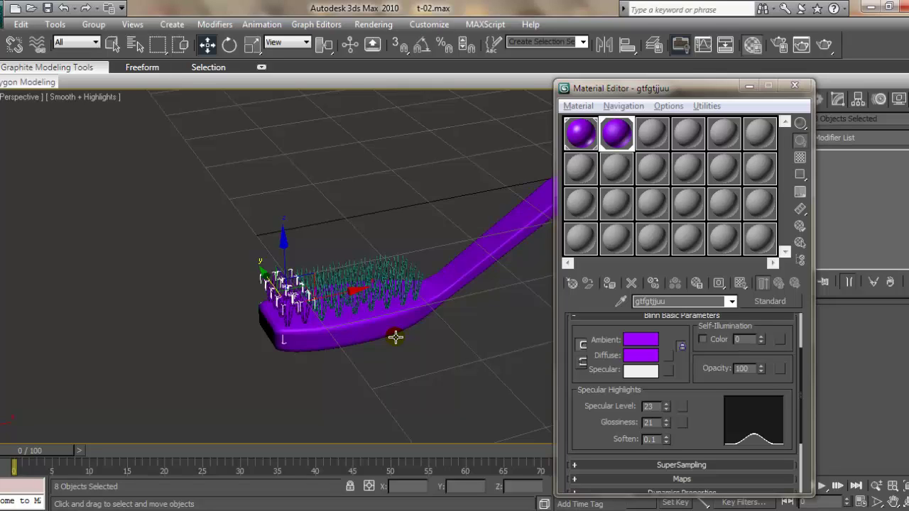
pyautogui.moveTo(390, 325)
pyautogui.keyDown('alt'); pyautogui.mouseDown(button='middle')
pyautogui.moveTo(412, 320)
pyautogui.moveTo(369, 309)
pyautogui.moveTo(375, 336)
pyautogui.moveTo(387, 306)
pyautogui.moveTo(348, 296)
pyautogui.moveTo(339, 264)
pyautogui.moveTo(327, 280)
pyautogui.mouseUp(button='middle'); pyautogui.keyUp('alt')
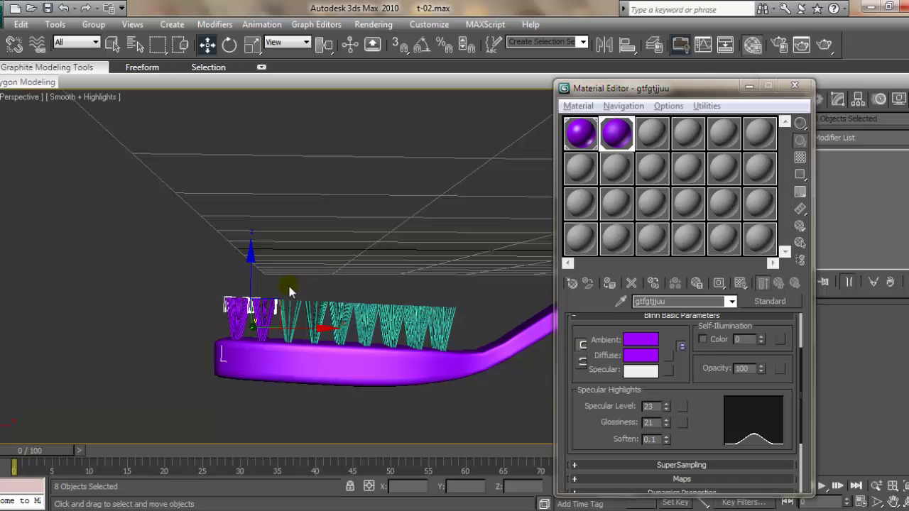
pyautogui.click(651, 134)
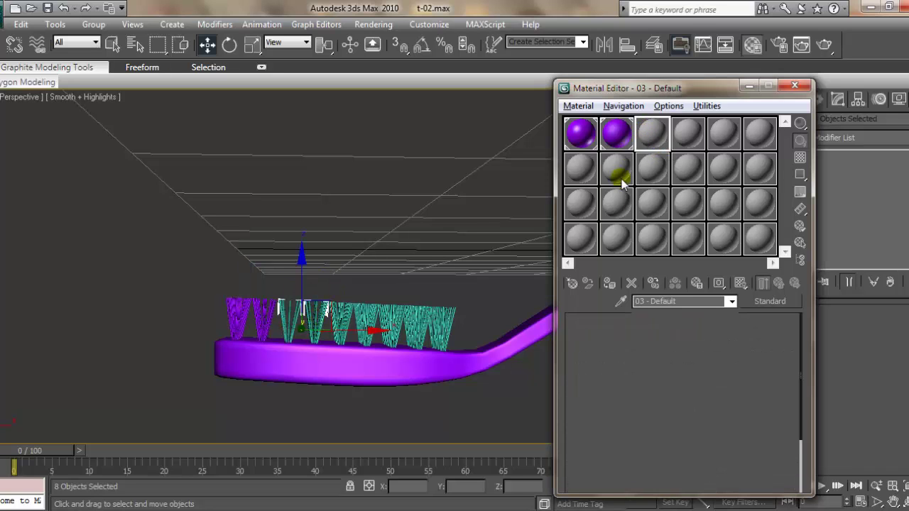
pyautogui.click(641, 424)
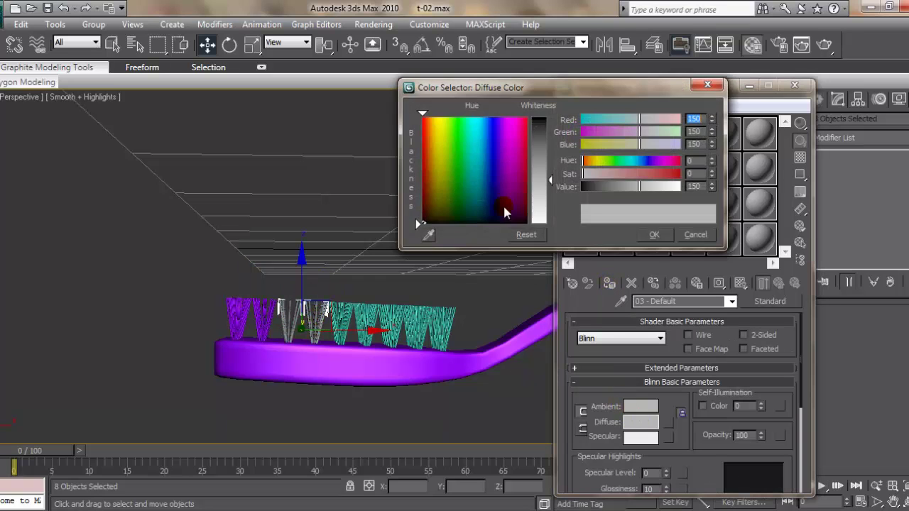
pyautogui.moveTo(550, 170); pyautogui.dragTo(558, 228)
pyautogui.click(654, 235)
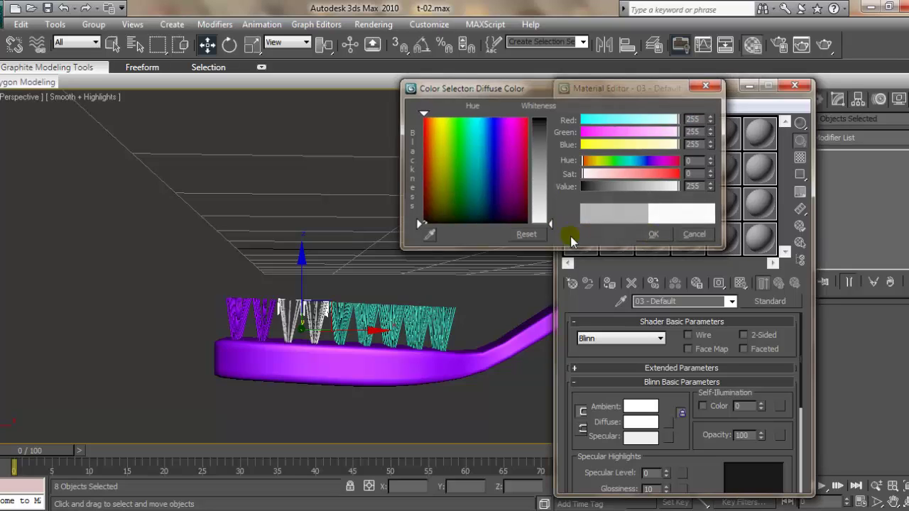
pyautogui.moveTo(570, 236)
pyautogui.keyDown('alt'); pyautogui.mouseDown(button='middle')
pyautogui.moveTo(508, 295)
pyautogui.moveTo(513, 311)
pyautogui.moveTo(510, 246)
pyautogui.moveTo(475, 246)
pyautogui.moveTo(331, 293)
pyautogui.mouseUp(button='middle'); pyautogui.keyUp('alt')
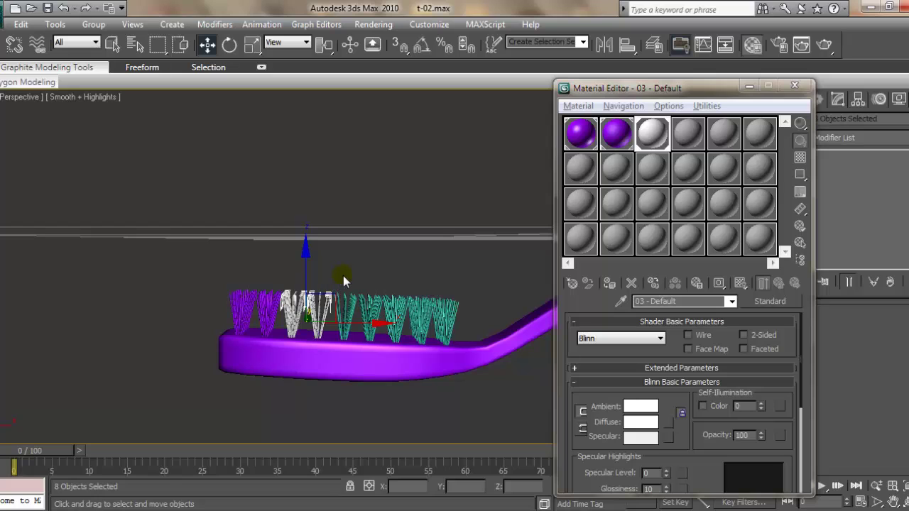
# Step: Apply the purple gtfgtjjuu material to the chosen bristles and add more bristles to the selection
pyautogui.click(617, 133)
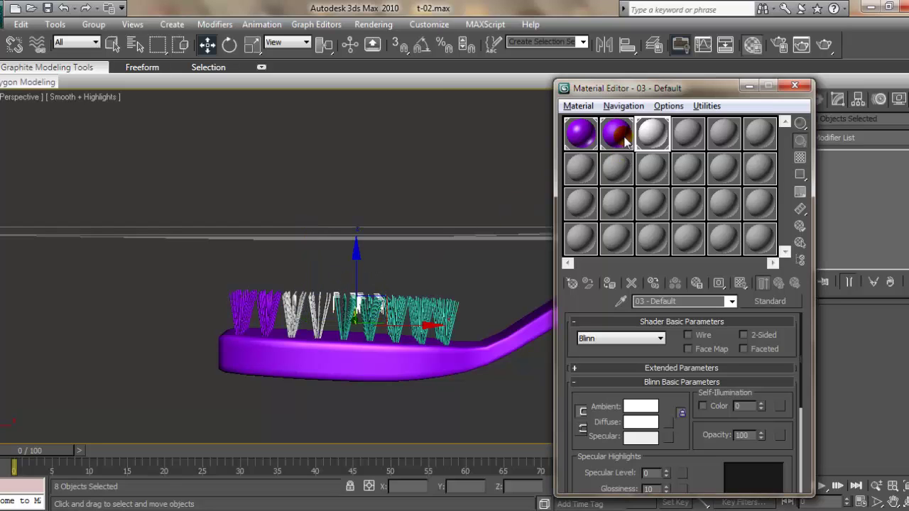
pyautogui.click(610, 282)
pyautogui.keyDown('alt'); pyautogui.moveTo(497, 277); pyautogui.dragTo(398, 265, button='middle'); pyautogui.keyUp('alt')
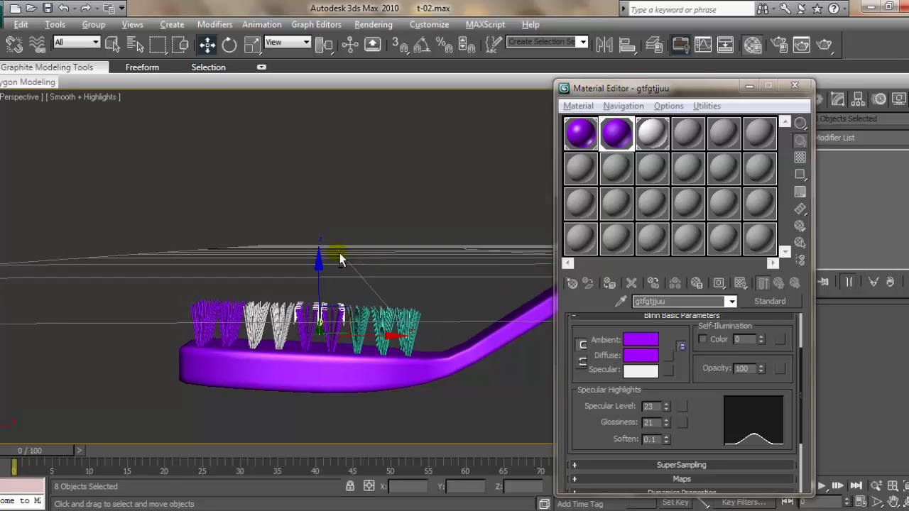
pyautogui.moveTo(341, 255)
pyautogui.keyDown('alt'); pyautogui.mouseDown(button='middle')
pyautogui.moveTo(405, 346)
pyautogui.moveTo(345, 258)
pyautogui.moveTo(360, 286)
pyautogui.mouseUp(button='middle'); pyautogui.keyUp('alt')
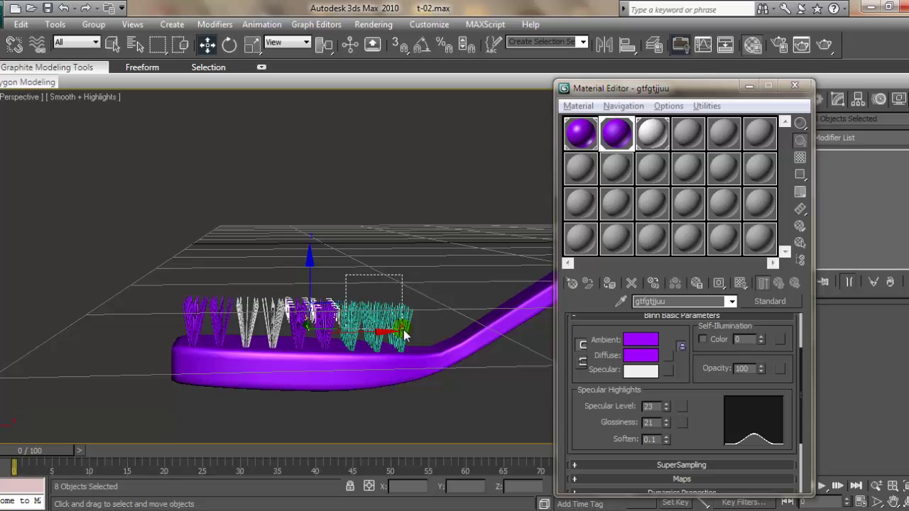
pyautogui.moveTo(369, 311); pyautogui.dragTo(399, 334)
pyautogui.keyDown('alt'); pyautogui.moveTo(400, 333); pyautogui.dragTo(402, 337, button='middle'); pyautogui.keyUp('alt')
# Step: Assign the white material to the selected bristles with specular level and glossiness 32
pyautogui.click(664, 135)
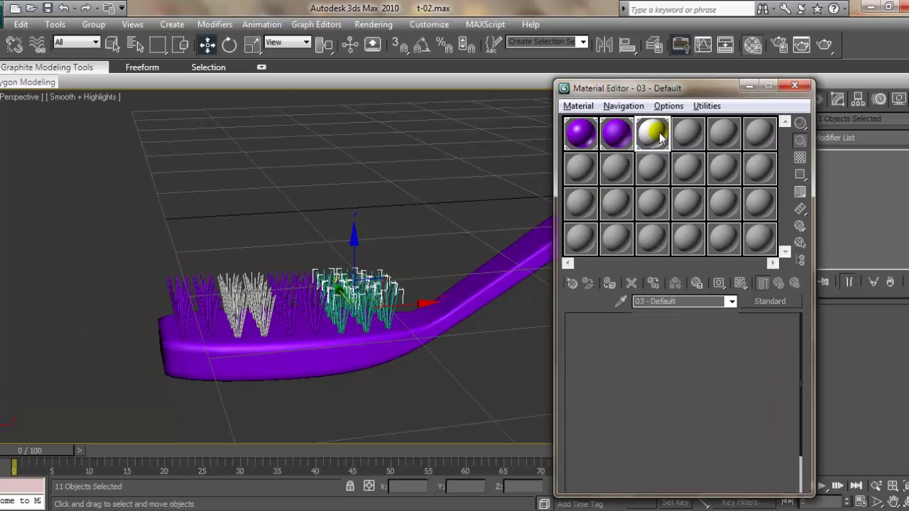
pyautogui.click(609, 283)
pyautogui.moveTo(400, 241)
pyautogui.keyDown('alt'); pyautogui.mouseDown(button='middle')
pyautogui.moveTo(430, 291)
pyautogui.moveTo(416, 308)
pyautogui.moveTo(386, 261)
pyautogui.moveTo(363, 250)
pyautogui.moveTo(421, 267)
pyautogui.moveTo(405, 288)
pyautogui.moveTo(454, 263)
pyautogui.moveTo(519, 248)
pyautogui.moveTo(547, 350)
pyautogui.moveTo(487, 331)
pyautogui.moveTo(405, 234)
pyautogui.moveTo(409, 222)
pyautogui.moveTo(316, 217)
pyautogui.mouseUp(button='middle'); pyautogui.keyUp('alt')
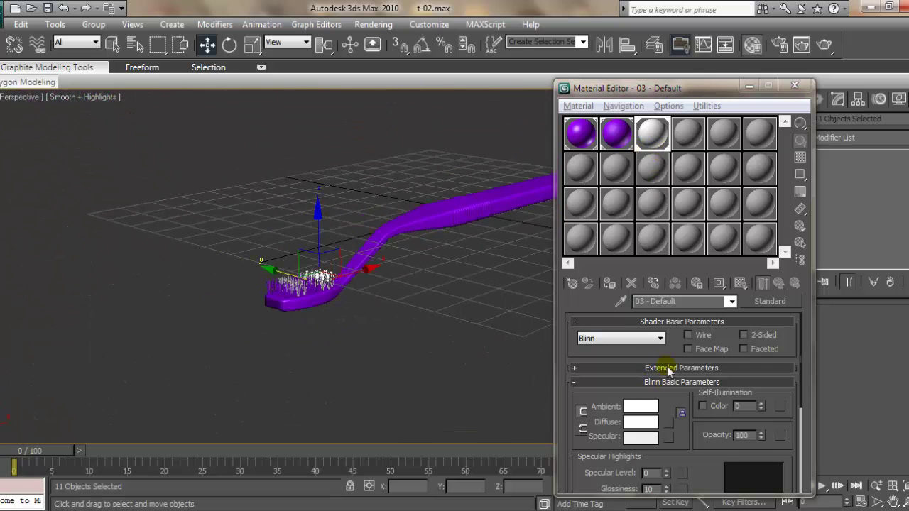
pyautogui.moveTo(666, 473); pyautogui.dragTo(666, 455)
pyautogui.moveTo(666, 488); pyautogui.dragTo(666, 476)
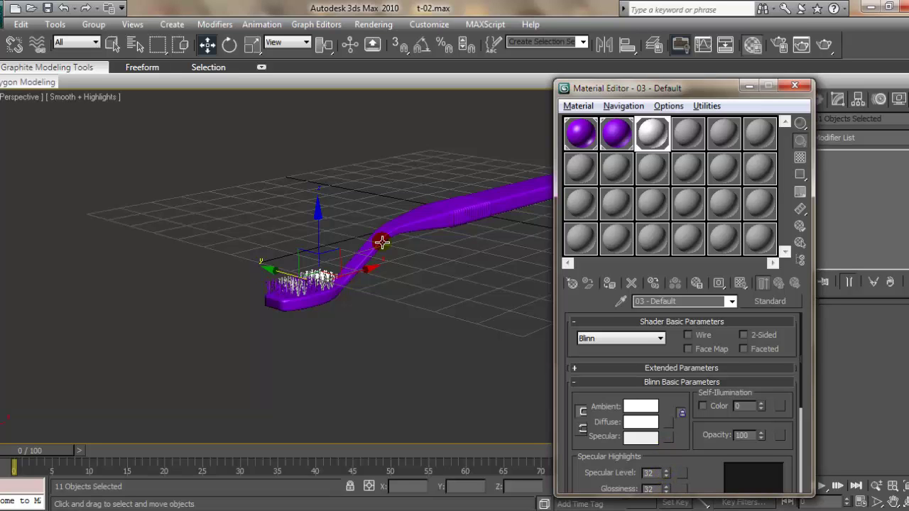
# Step: Close the Material Editor, clear the selection and zoom in on the toothbrush
pyautogui.moveTo(377, 244)
pyautogui.keyDown('alt'); pyautogui.mouseDown(button='middle')
pyautogui.moveTo(329, 243)
pyautogui.moveTo(337, 256)
pyautogui.moveTo(312, 213)
pyautogui.mouseUp(button='middle'); pyautogui.keyUp('alt')
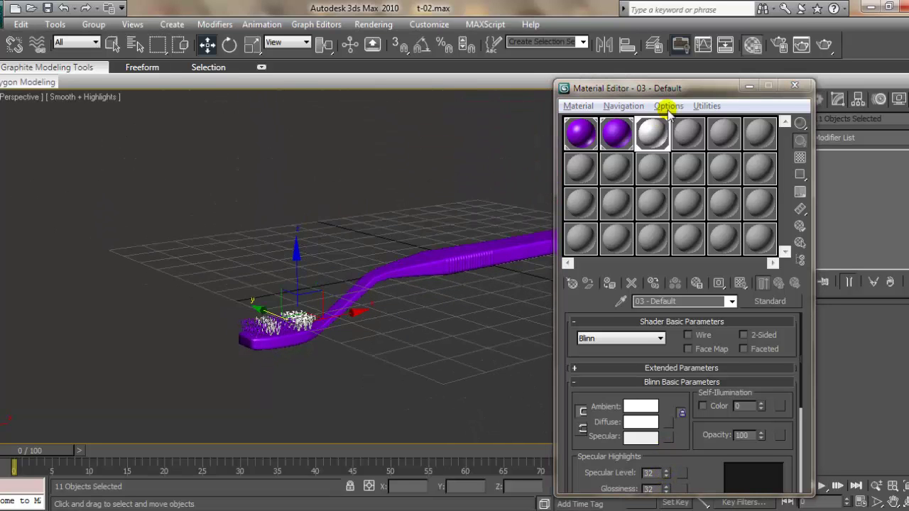
pyautogui.click(745, 91)
pyautogui.click(483, 187)
pyautogui.moveTo(483, 187)
pyautogui.keyDown('alt'); pyautogui.mouseDown(button='middle')
pyautogui.moveTo(512, 266)
pyautogui.moveTo(555, 216)
pyautogui.moveTo(408, 183)
pyautogui.moveTo(405, 203)
pyautogui.mouseUp(button='middle'); pyautogui.keyUp('alt')
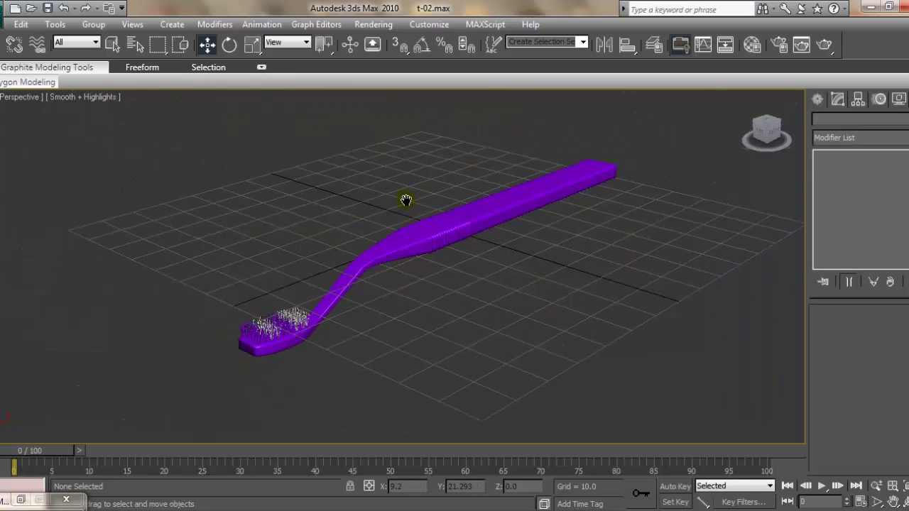
# Step: Render a framed preview of the toothbrush, then show the Standard Primitives creation panel
pyautogui.press('z')
pyautogui.click(825, 46)
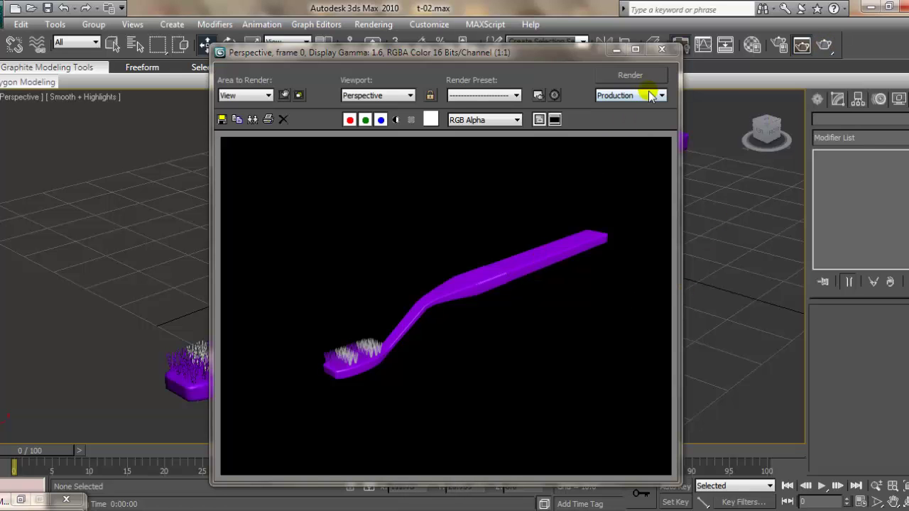
pyautogui.click(661, 49)
pyautogui.click(817, 99)
pyautogui.click(822, 121)
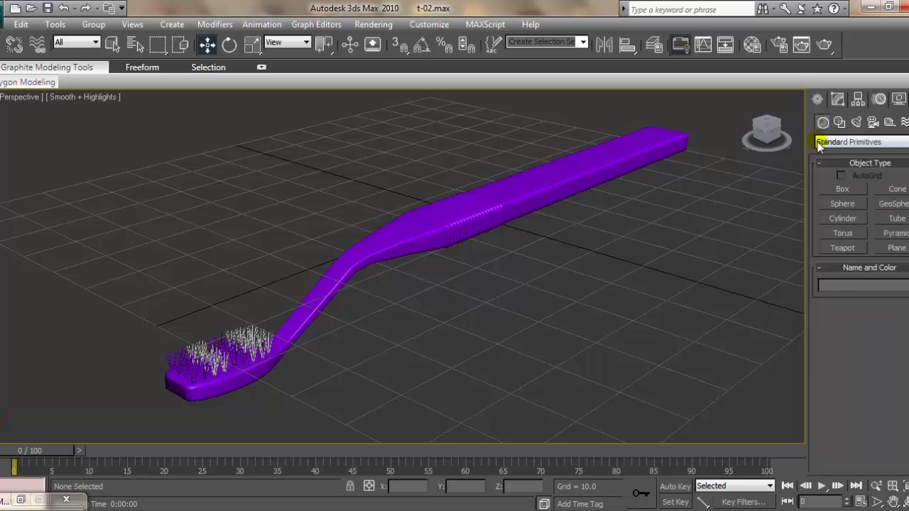
# Step: Draw a roughly 316.8 x 316.8 ground plane under the toothbrush and show four viewports
pyautogui.click(897, 248)
pyautogui.scroll(-3, 497, 228)
pyautogui.scroll(-2, 473, 254)
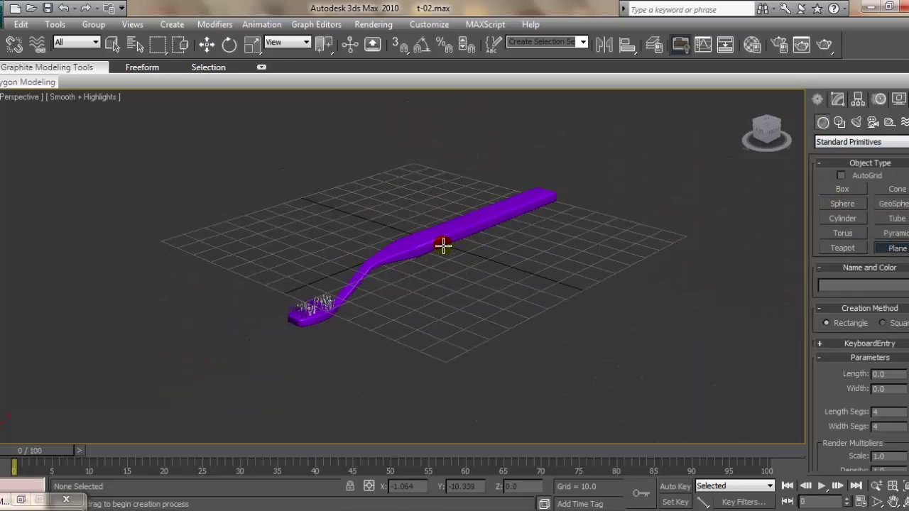
pyautogui.moveTo(443, 246)
pyautogui.mouseDown()
pyautogui.moveTo(406, 105)
pyautogui.moveTo(385, 88)
pyautogui.mouseUp()
pyautogui.press('w')
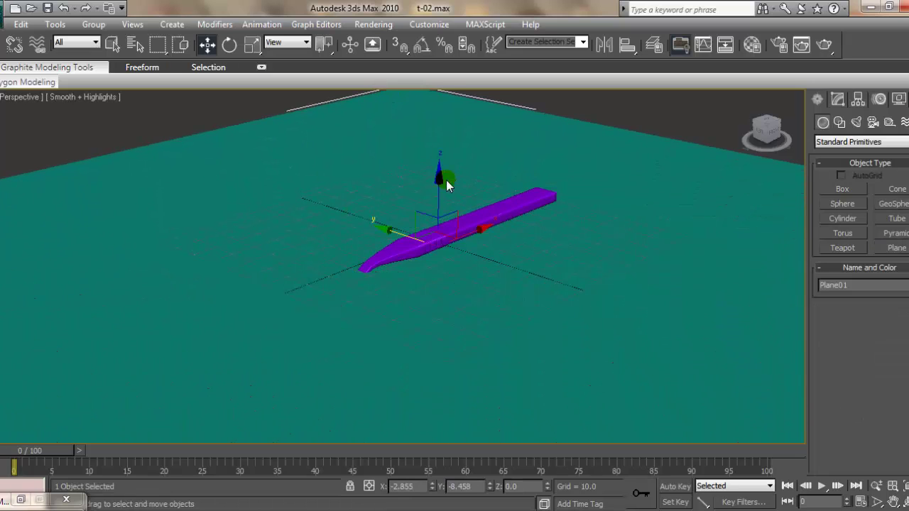
pyautogui.hotkey('alt', 'w')
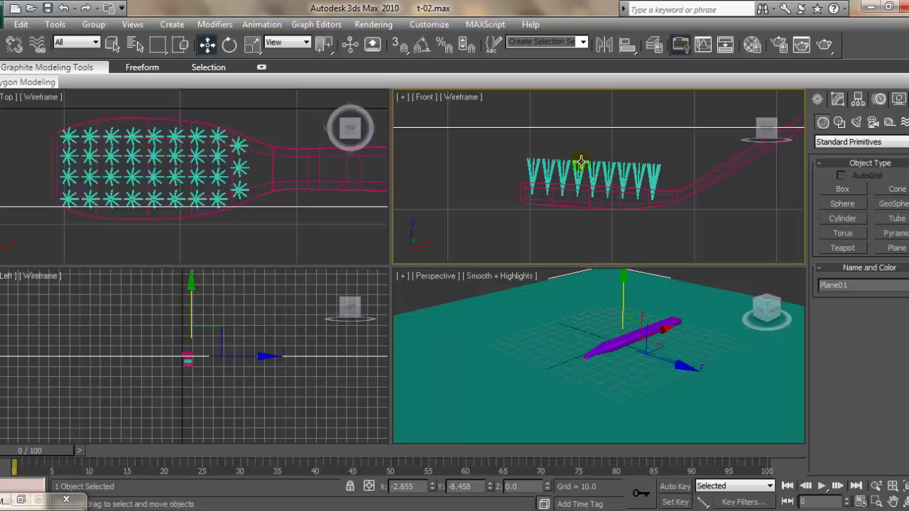
# Step: In a maximized Front view, select all 36 toothbrush objects and raise them above the plane
pyautogui.scroll(-4, 645, 205)
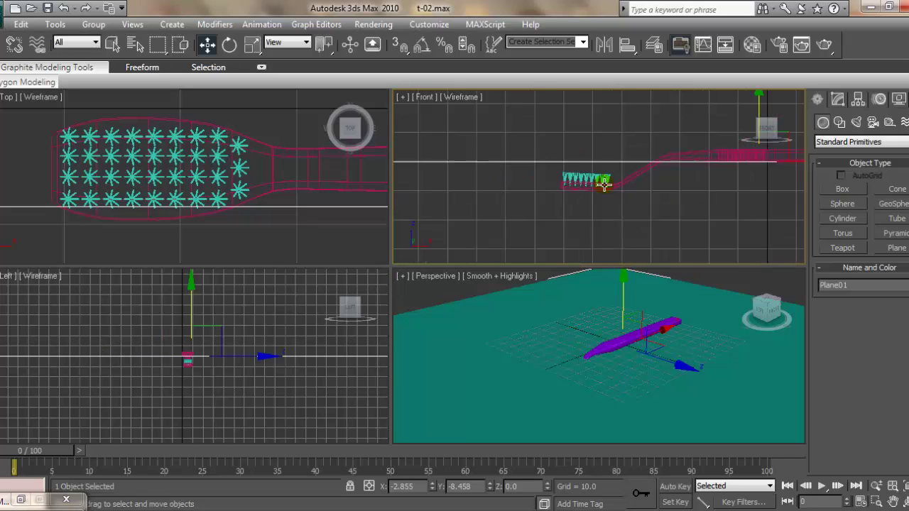
pyautogui.moveTo(599, 178); pyautogui.dragTo(550, 190, button='middle')
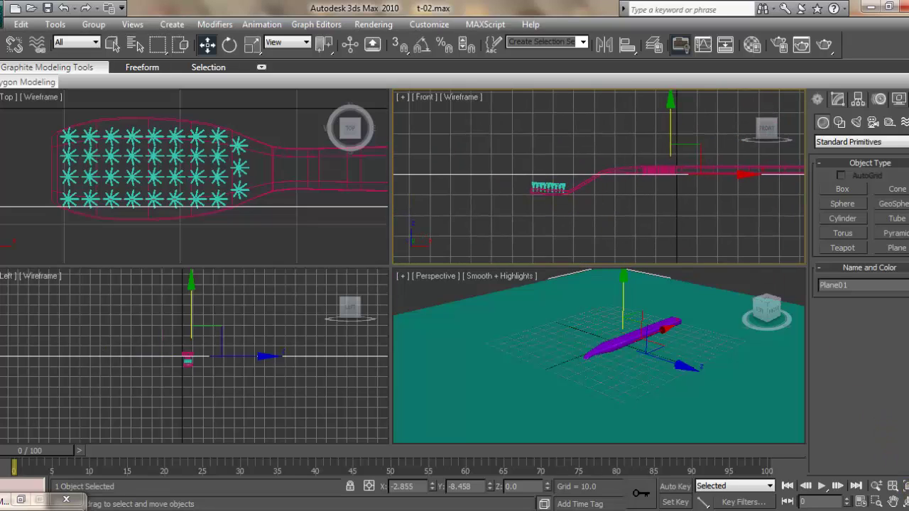
pyautogui.hotkey('alt', 'w')
pyautogui.scroll(-2, 586, 318)
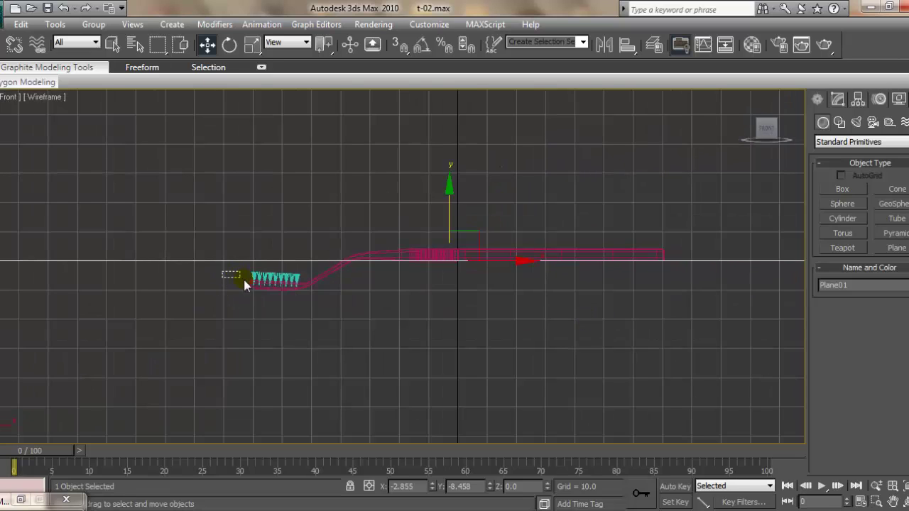
pyautogui.moveTo(325, 313); pyautogui.dragTo(325, 313)
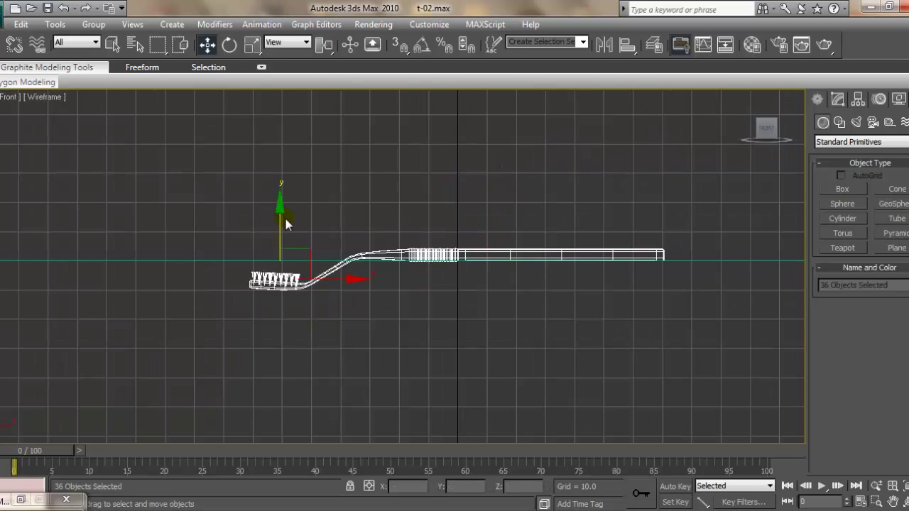
pyautogui.moveTo(285, 218); pyautogui.dragTo(278, 184)
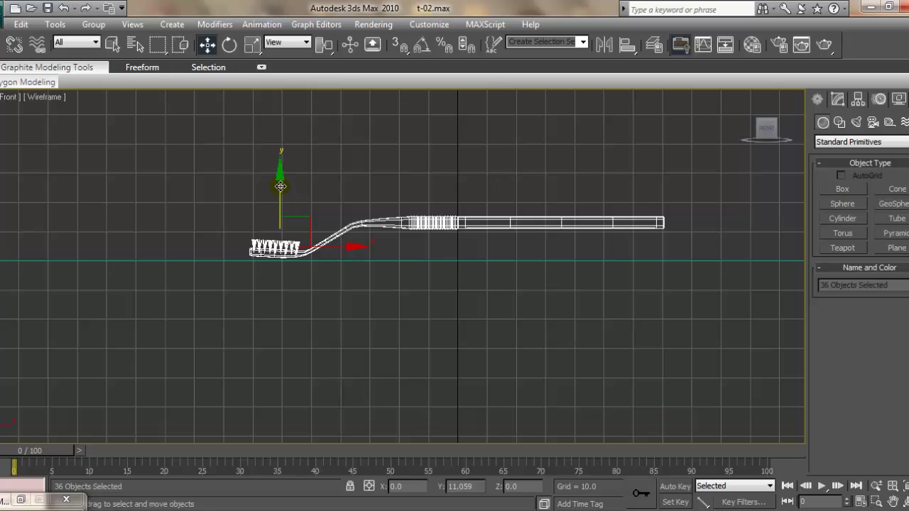
pyautogui.moveTo(281, 186); pyautogui.dragTo(330, 197)
# Step: Tilt the toothbrush about -4.41° on Z and maximize the Perspective view
pyautogui.press('e')
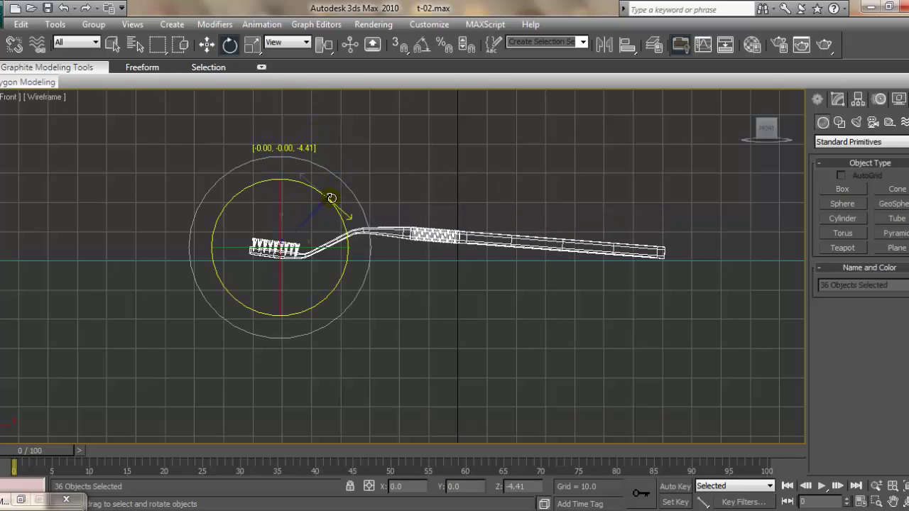
pyautogui.press('w')
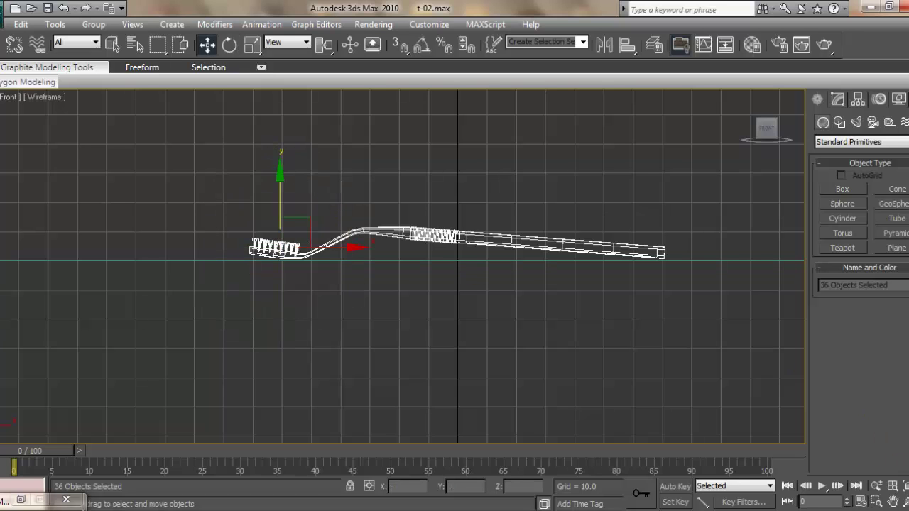
pyautogui.hotkey('alt', 'w')
pyautogui.rightClick(661, 374)
pyautogui.hotkey('alt', 'w')
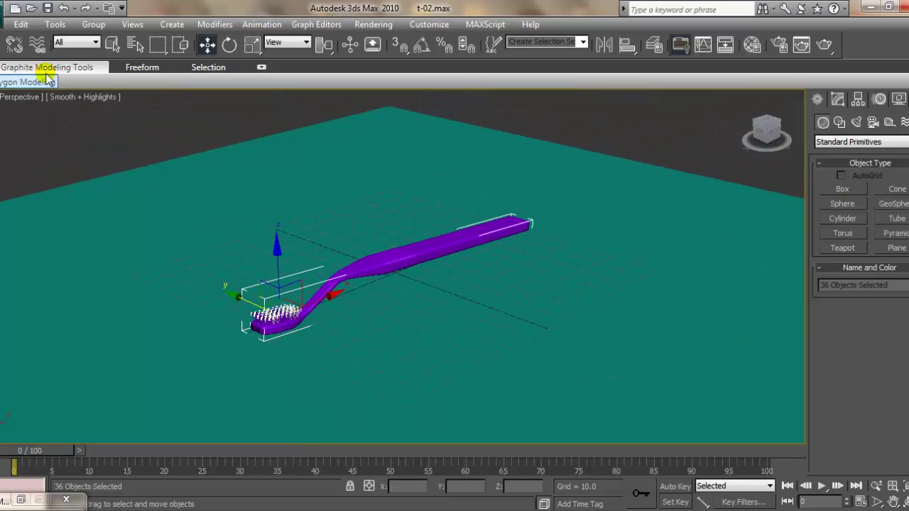
# Step: Turn on Show Safe Frames in the Perspective view and orbit to a steeper angle
pyautogui.click(22, 96)
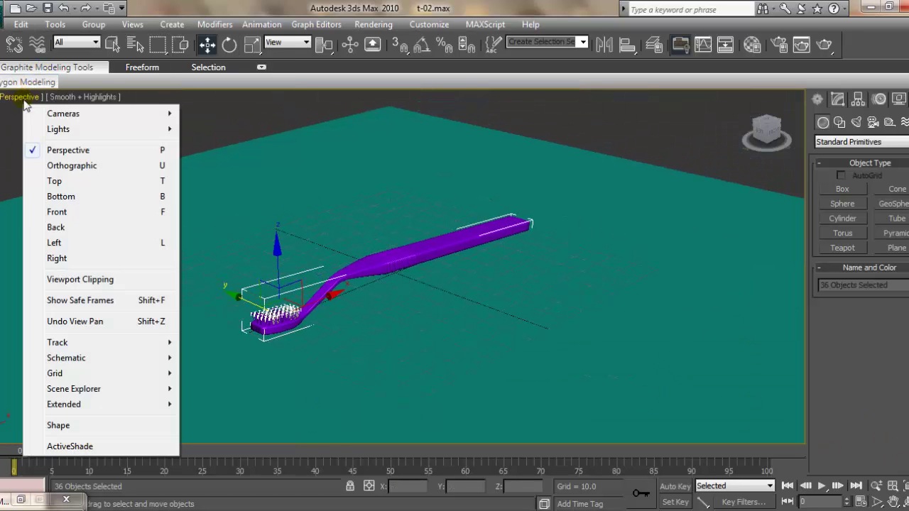
pyautogui.click(60, 300)
pyautogui.moveTo(308, 243); pyautogui.dragTo(298, 252, button='middle')
pyautogui.keyDown('alt'); pyautogui.moveTo(400, 284); pyautogui.dragTo(426, 381, button='middle'); pyautogui.keyUp('alt')
# Step: Uniformly scale the ground plane Plane01 up to about 197%
pyautogui.click(426, 381)
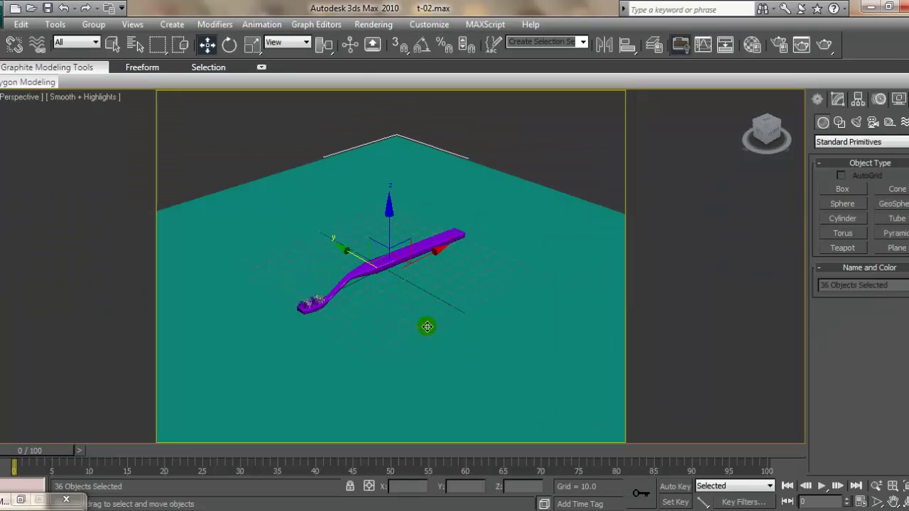
pyautogui.click(251, 44)
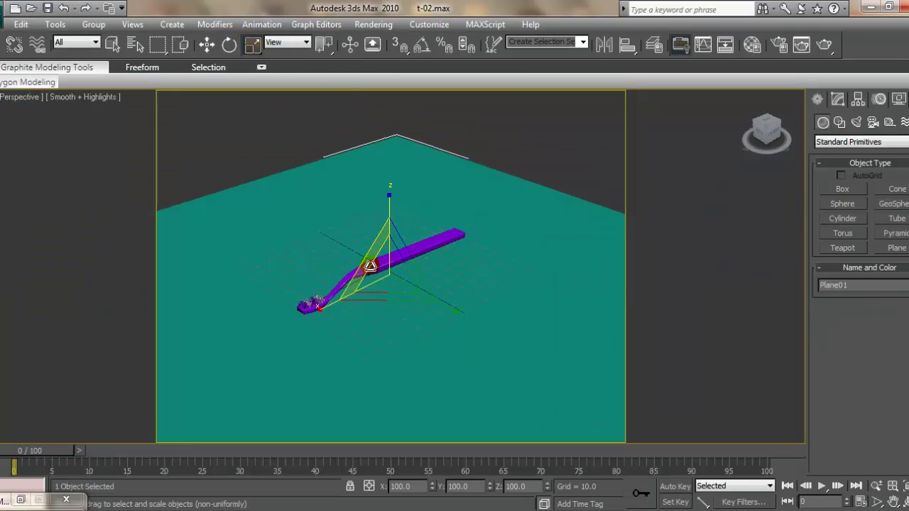
pyautogui.moveTo(376, 238)
pyautogui.mouseDown()
pyautogui.moveTo(374, 206)
pyautogui.moveTo(398, 197)
pyautogui.mouseUp()
pyautogui.press('w')
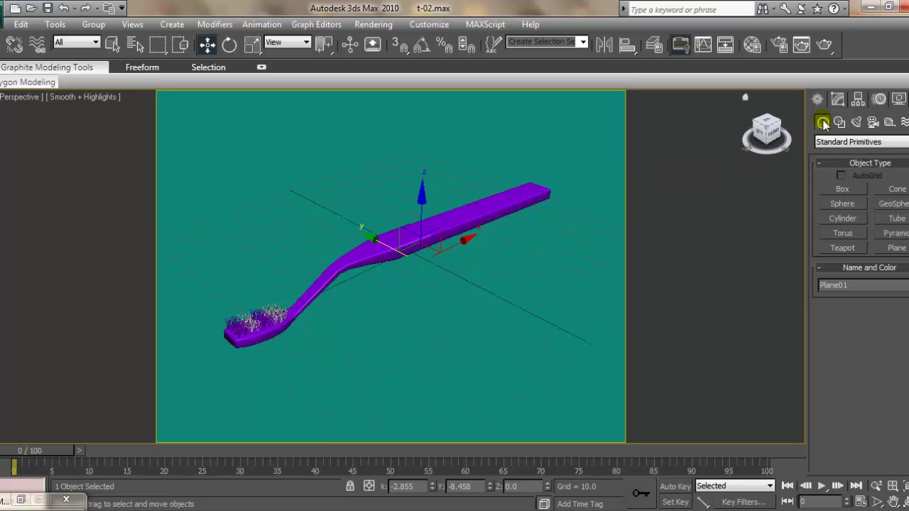
pyautogui.click(174, 24)
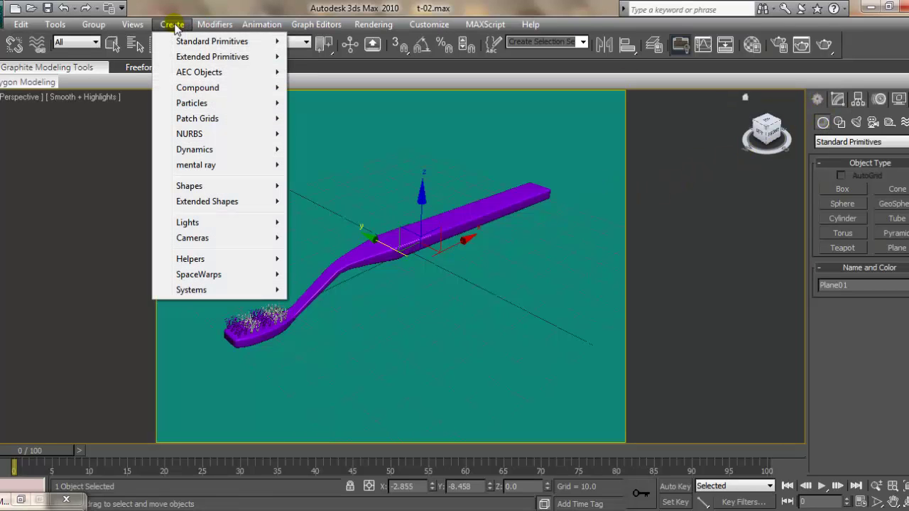
pyautogui.click(174, 25)
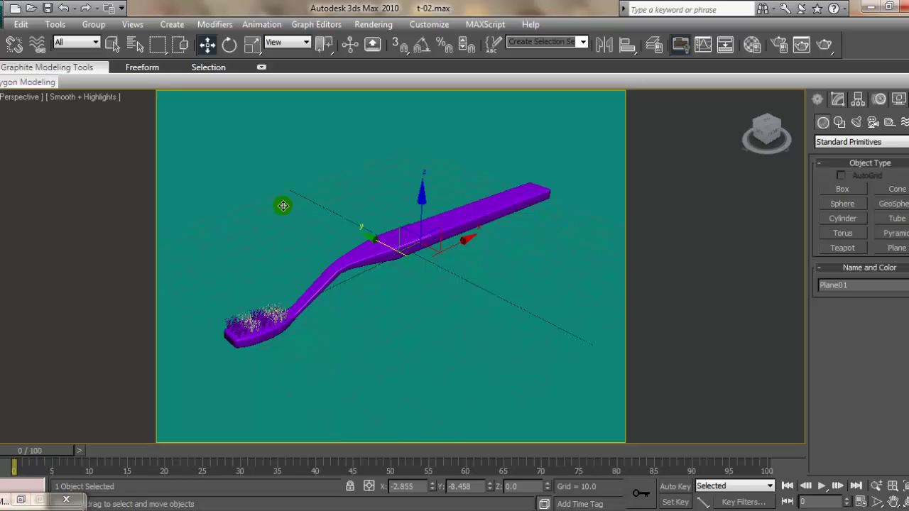
# Step: Assign the grey 04 - Default material to the ground plane and close the Material Editor
pyautogui.press('m')
pyautogui.click(687, 139)
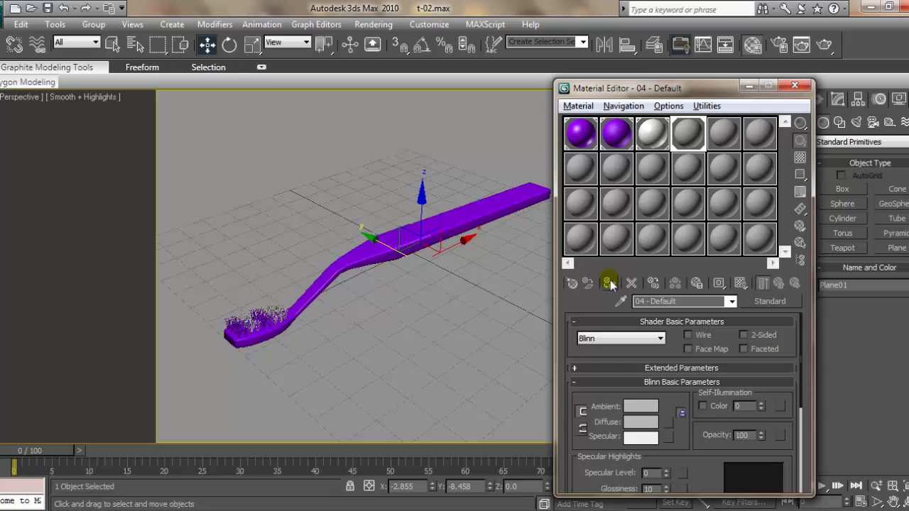
pyautogui.click(794, 86)
pyautogui.moveTo(405, 212); pyautogui.dragTo(418, 210, button='middle')
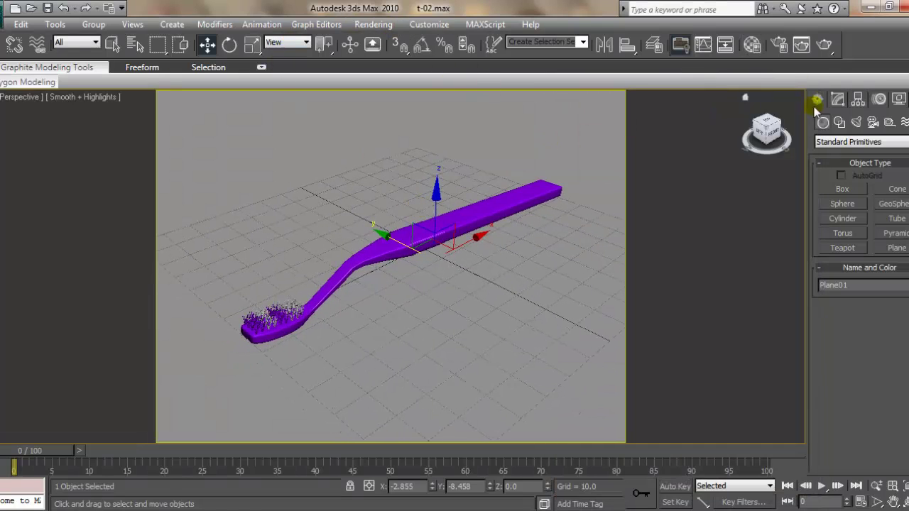
# Step: Place Skylight Sky01 beside the toothbrush and show its parameters in the Modify panel
pyautogui.click(172, 24)
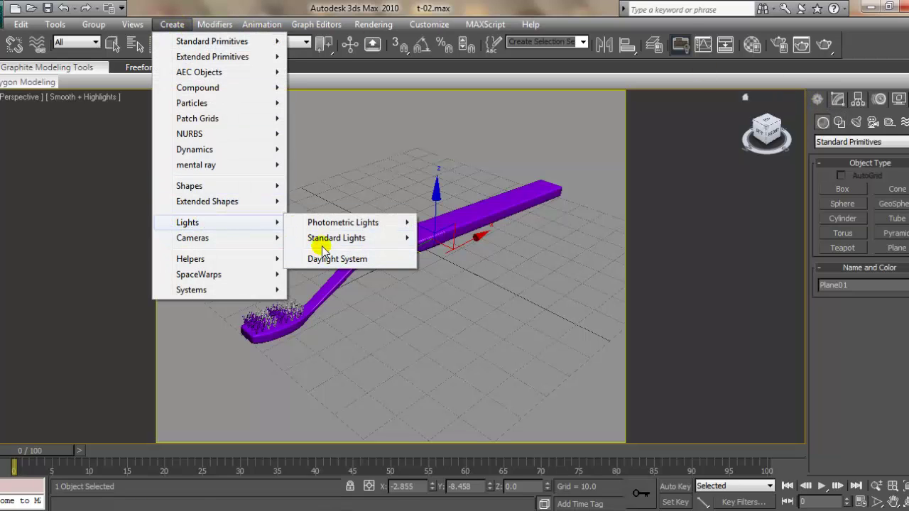
pyautogui.moveTo(335, 238)
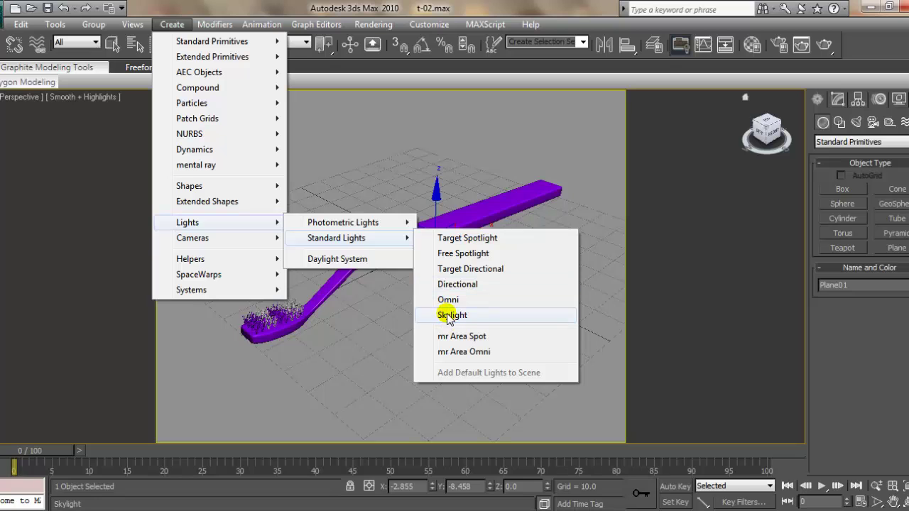
pyautogui.click(453, 316)
pyautogui.click(491, 324)
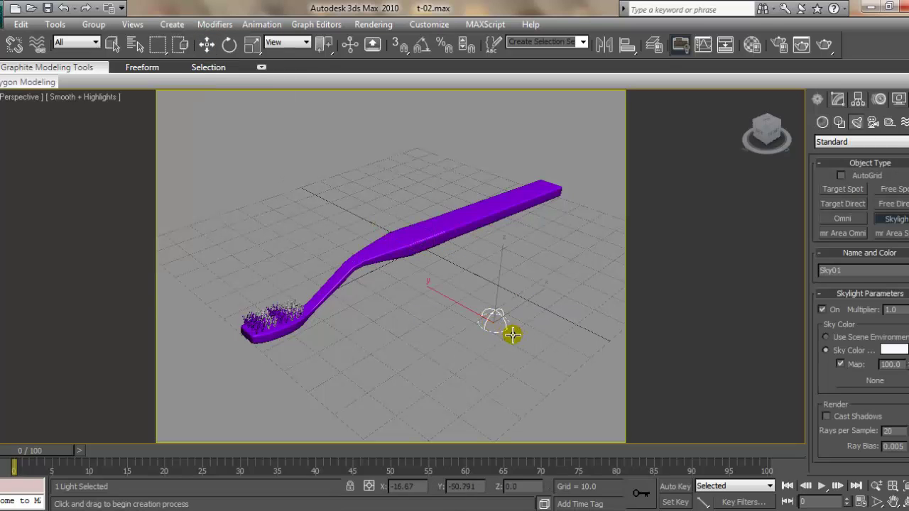
pyautogui.press('w')
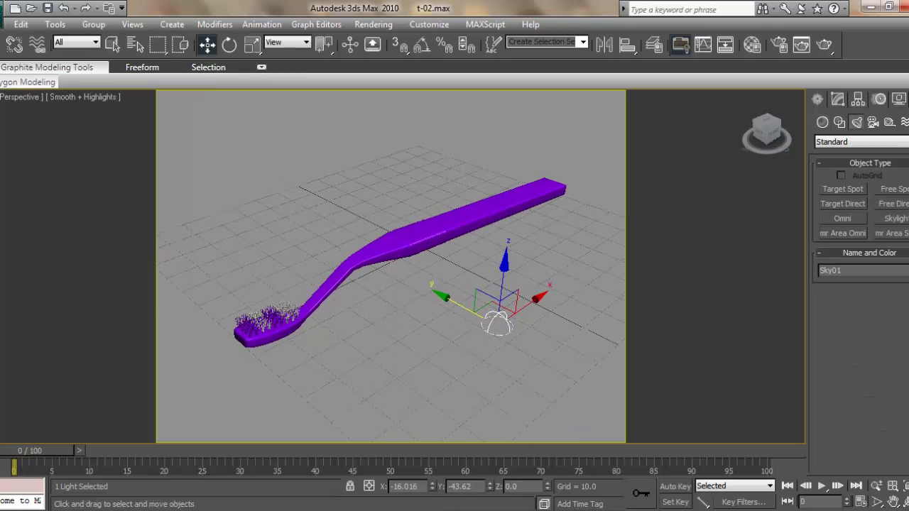
pyautogui.scroll(-1, 391, 266)
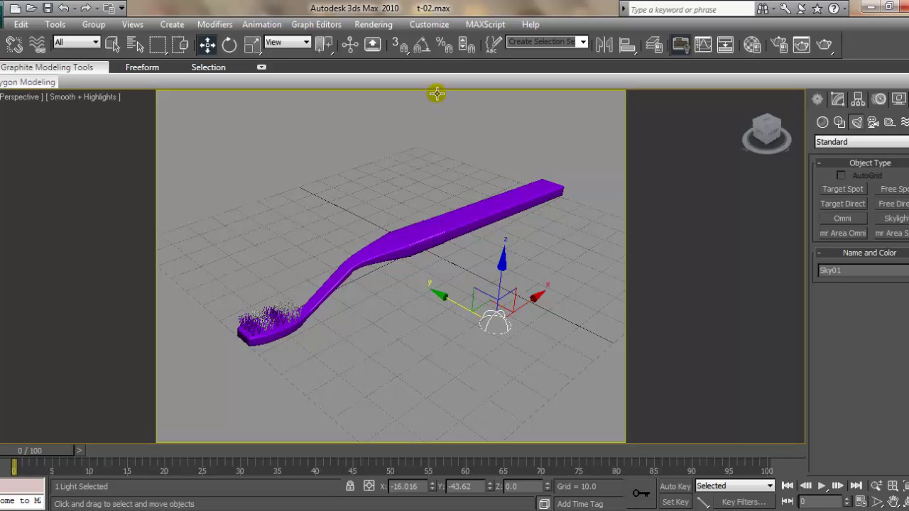
pyautogui.moveTo(767, 131)
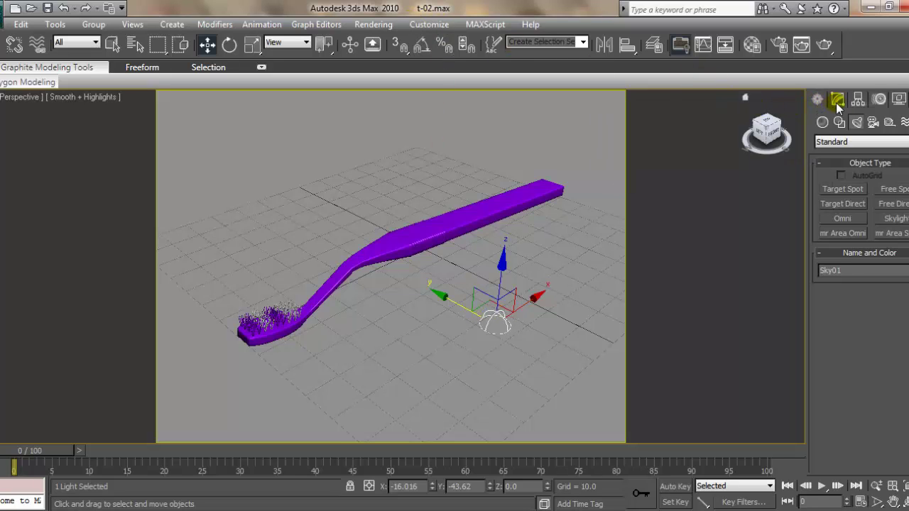
pyautogui.click(837, 101)
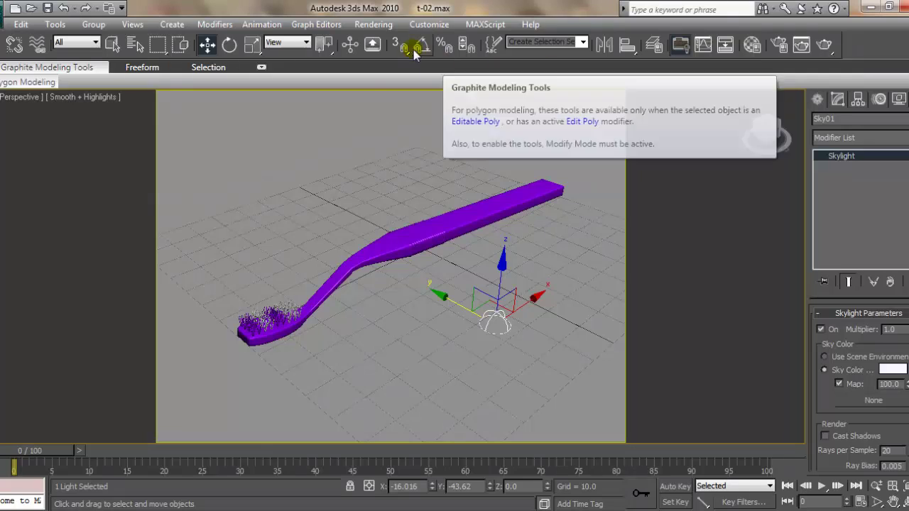
pyautogui.click(375, 25)
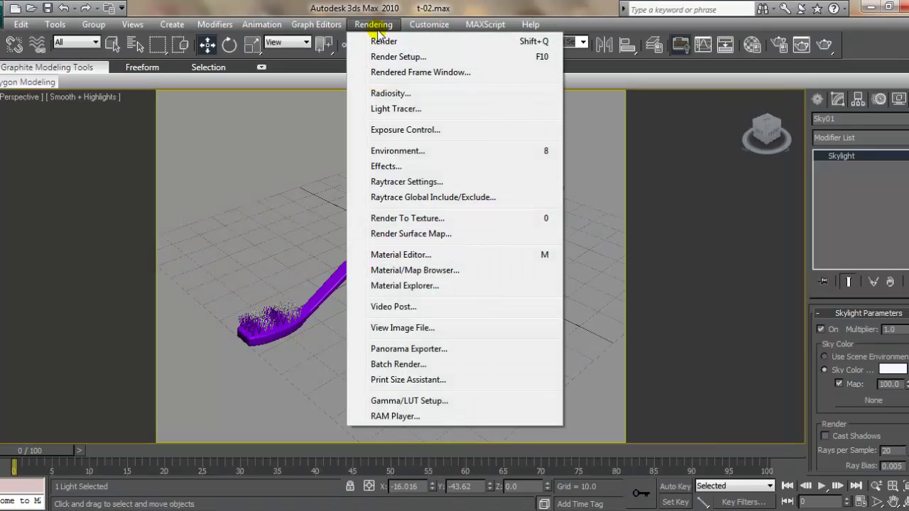
# Step: Enable Light Tracer advanced lighting in Render Setup and render the perspective toothbrush view
pyautogui.click(396, 109)
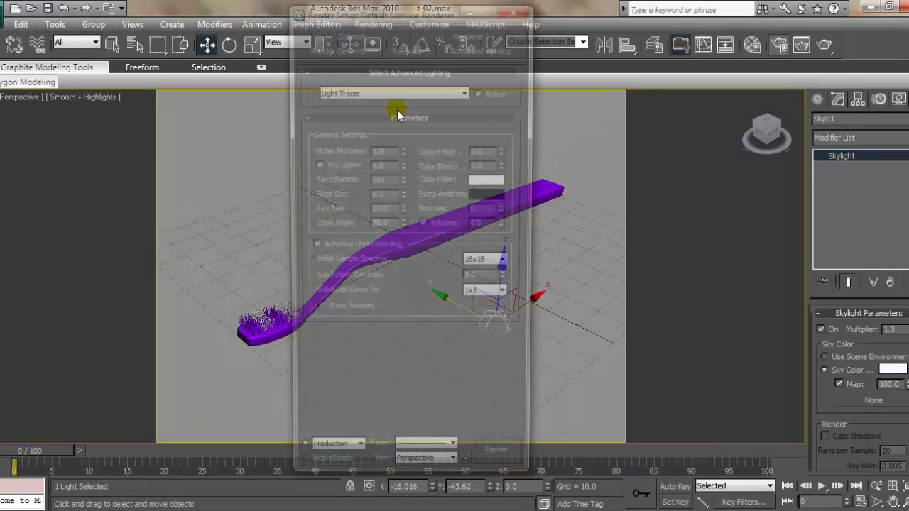
pyautogui.moveTo(389, 20); pyautogui.dragTo(560, 48)
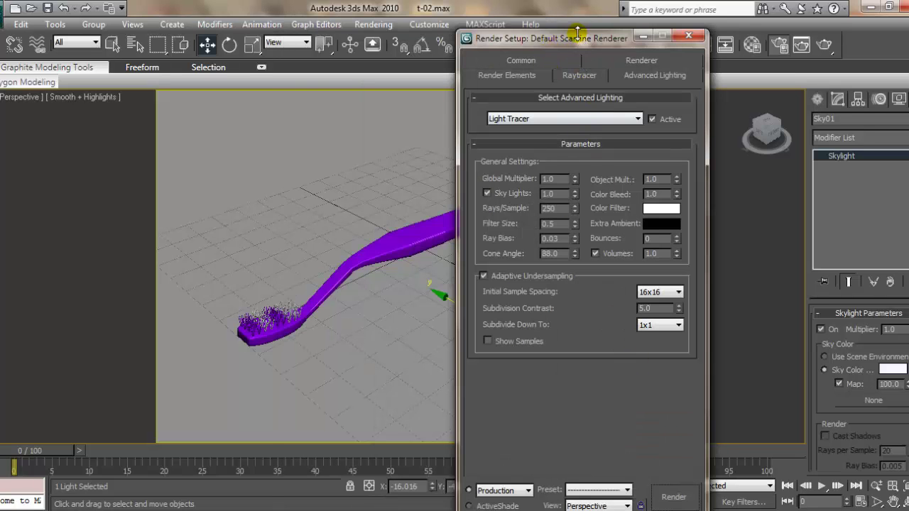
pyautogui.moveTo(577, 33); pyautogui.dragTo(573, 5)
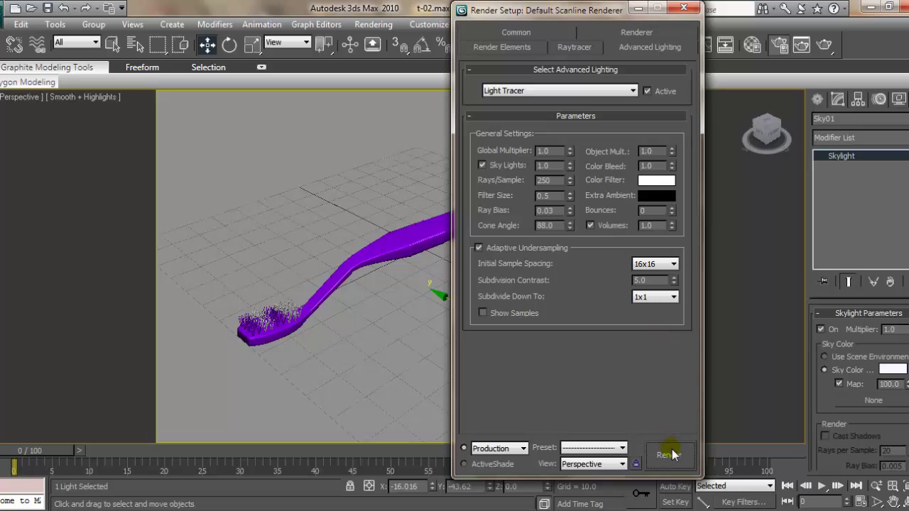
pyautogui.click(671, 457)
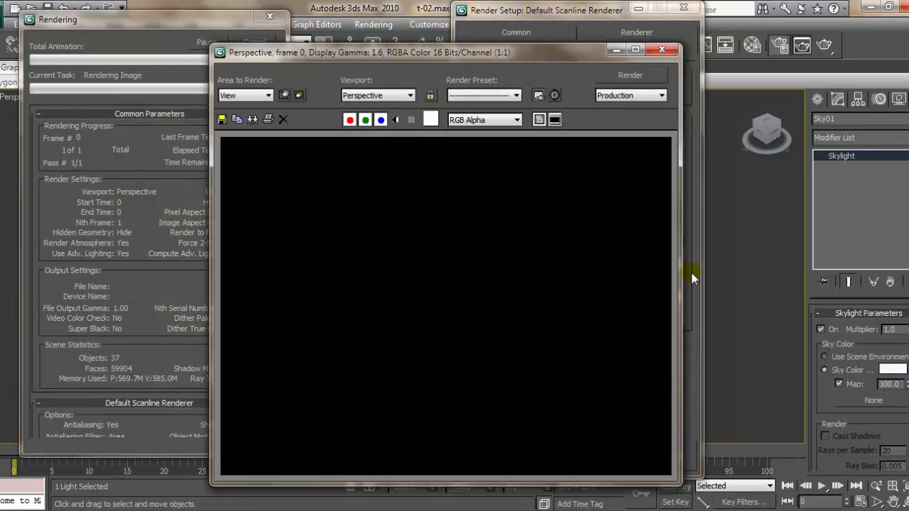